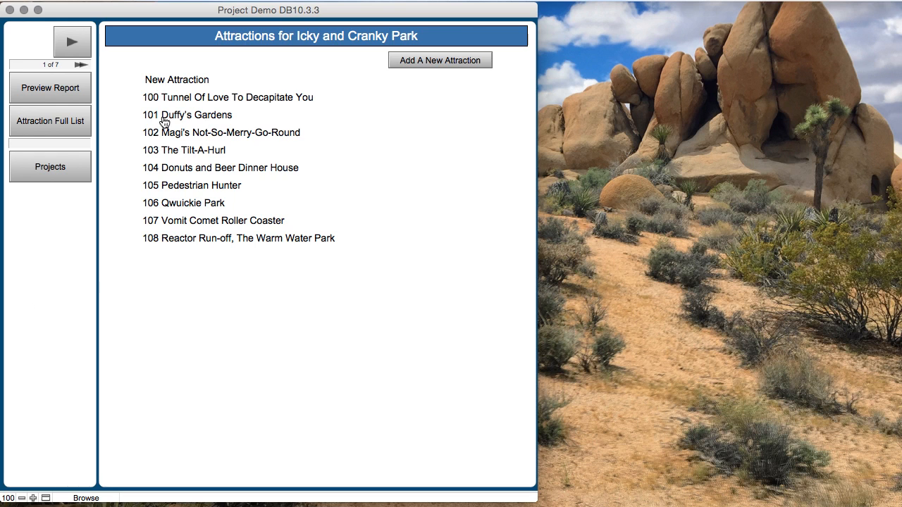
# - Add a new scene/area to attraction 105 Pedestrian Hunter and open the full list of scenes/areas
pyautogui.click(180, 186)
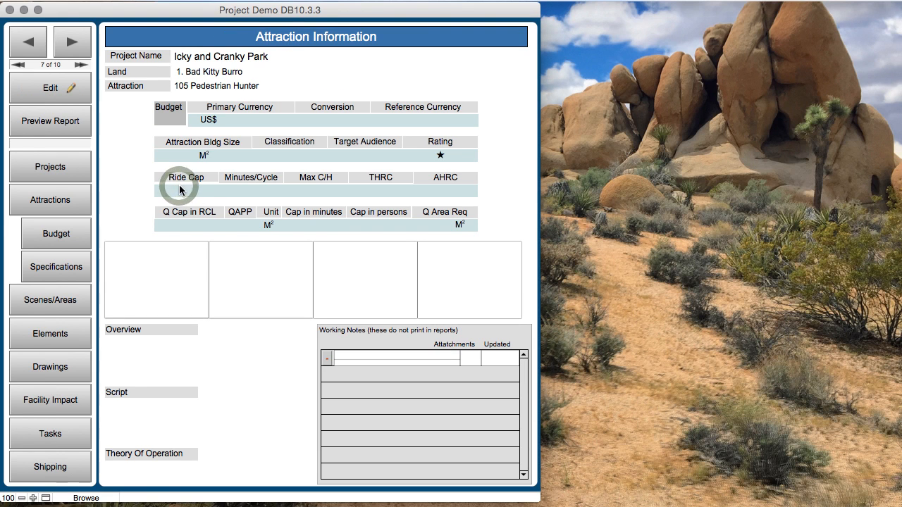
pyautogui.click(54, 301)
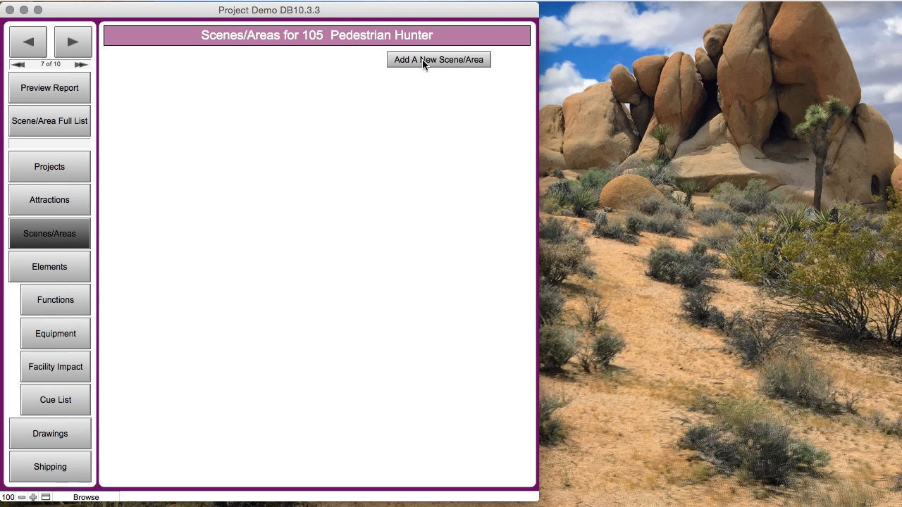
pyautogui.click(453, 62)
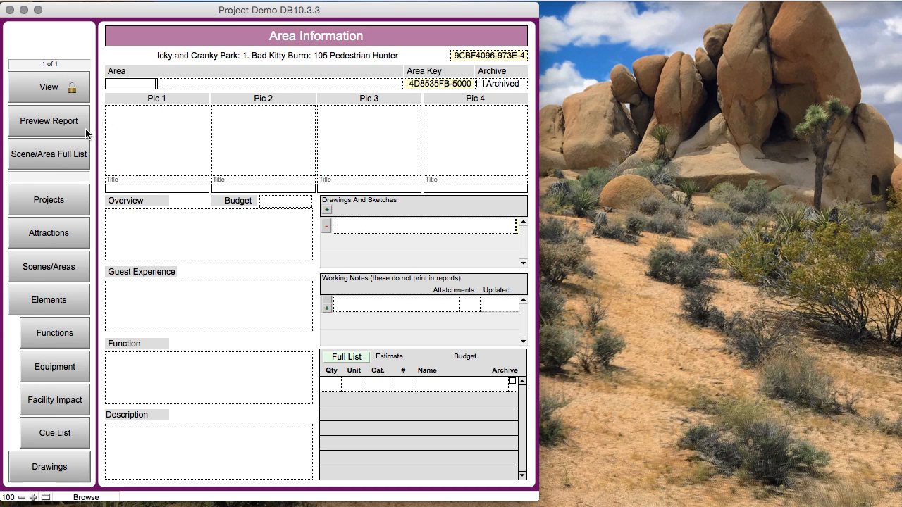
pyautogui.click(39, 161)
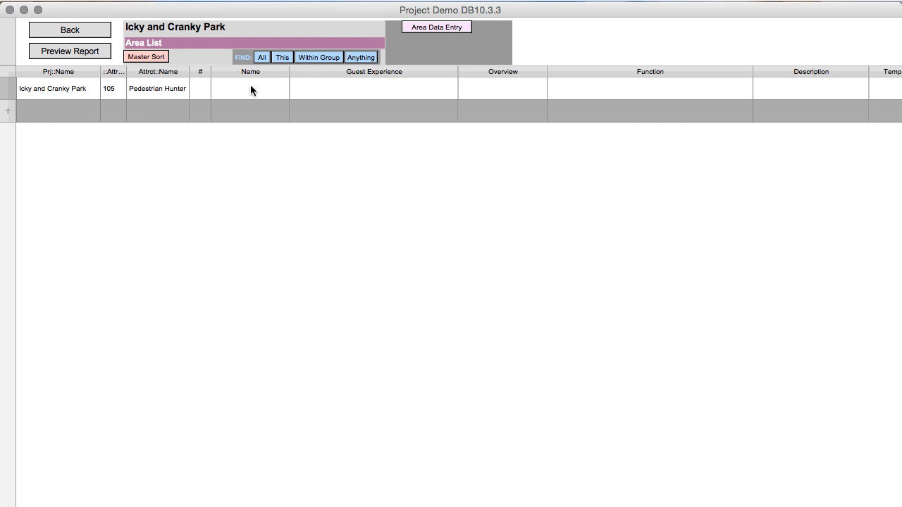
# - Create nine more blank area records for Pedestrian Hunter in the area list
pyautogui.click(365, 2)
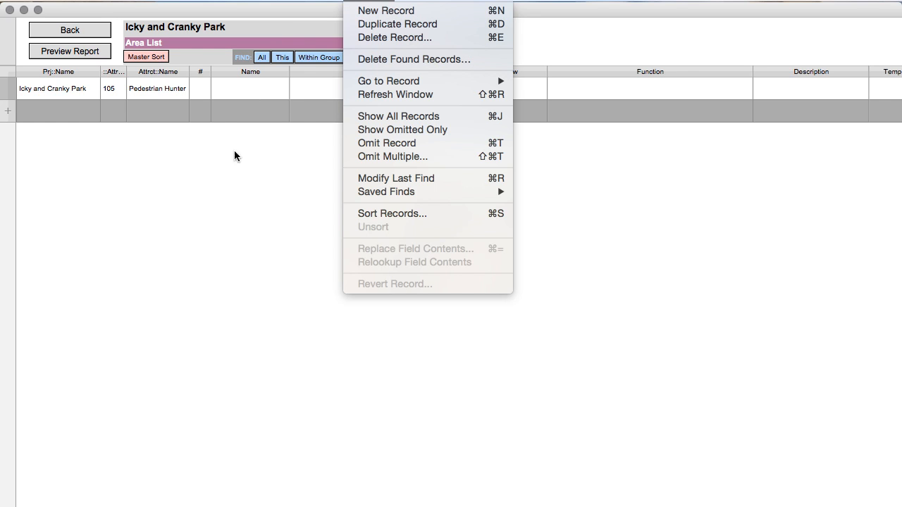
pyautogui.click(386, 11)
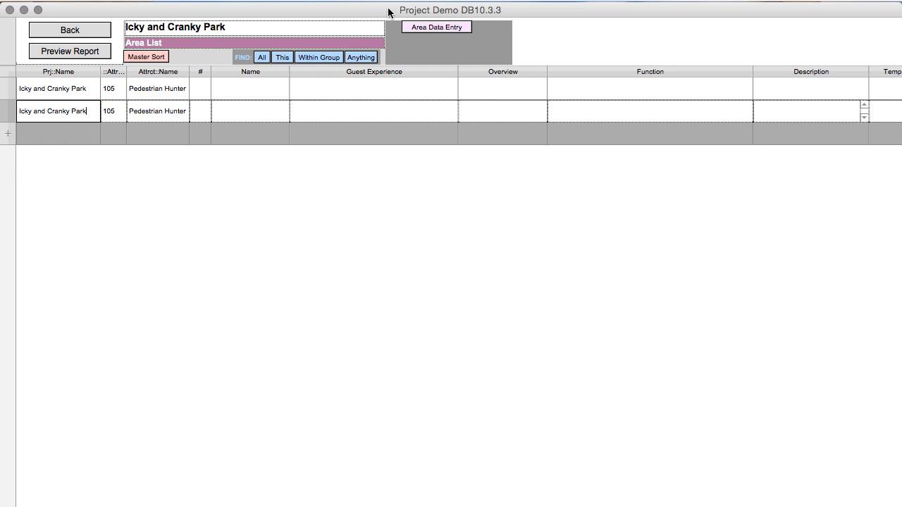
pyautogui.press('super+n')
pyautogui.press('super+n')
pyautogui.press('super+n')
pyautogui.press('super+n')
pyautogui.press('super+n')
pyautogui.press('super+n')
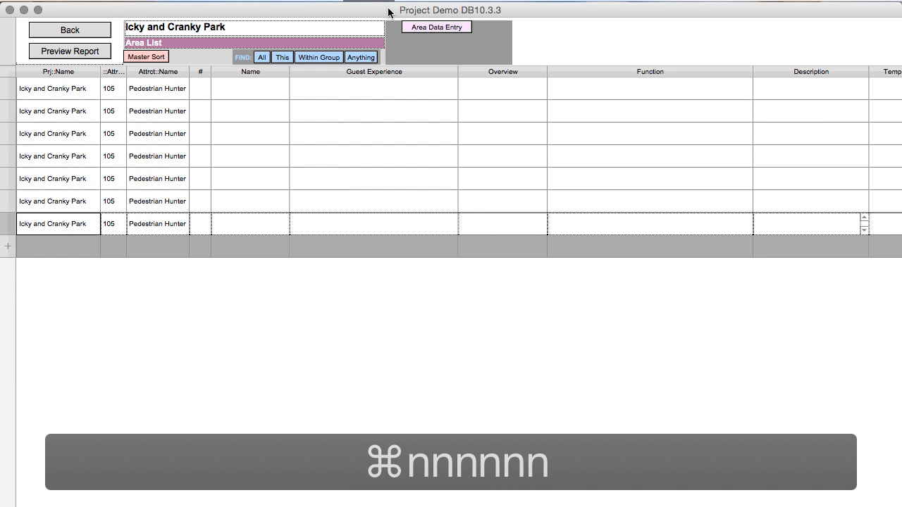
pyautogui.press('super+n')
pyautogui.press('super+n')
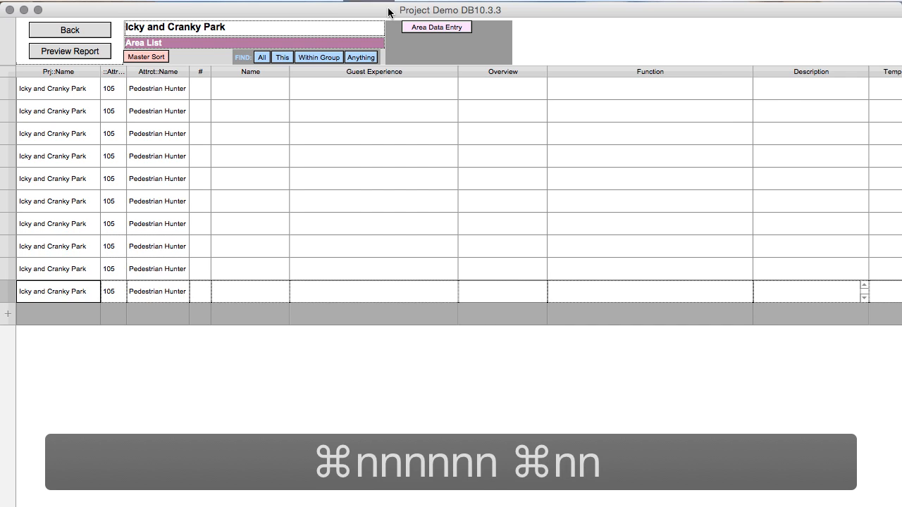
# - Name the first area record Queue Line and the second one Preshow
pyautogui.click(252, 85)
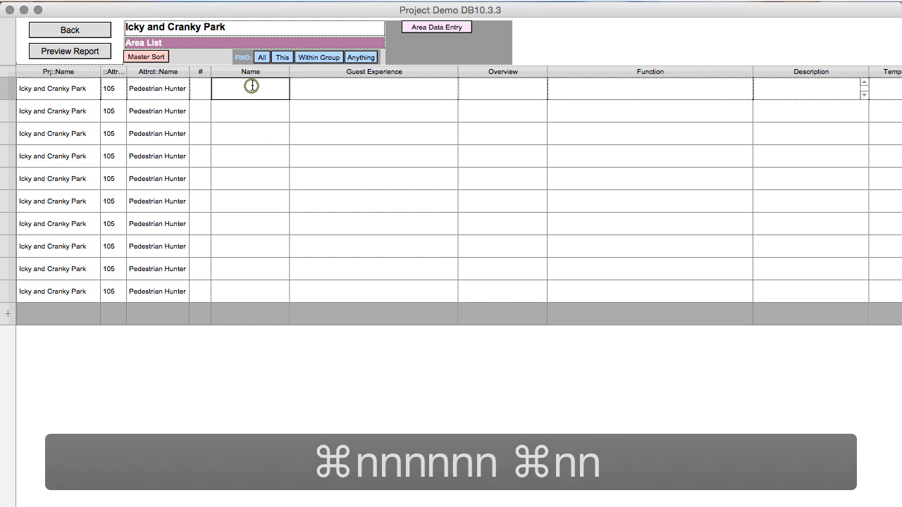
pyautogui.write('Que')
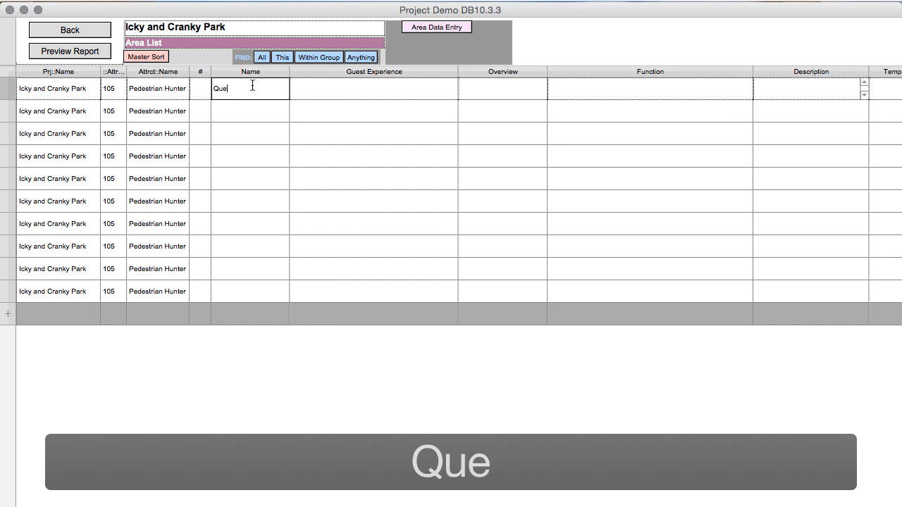
pyautogui.write('ue')
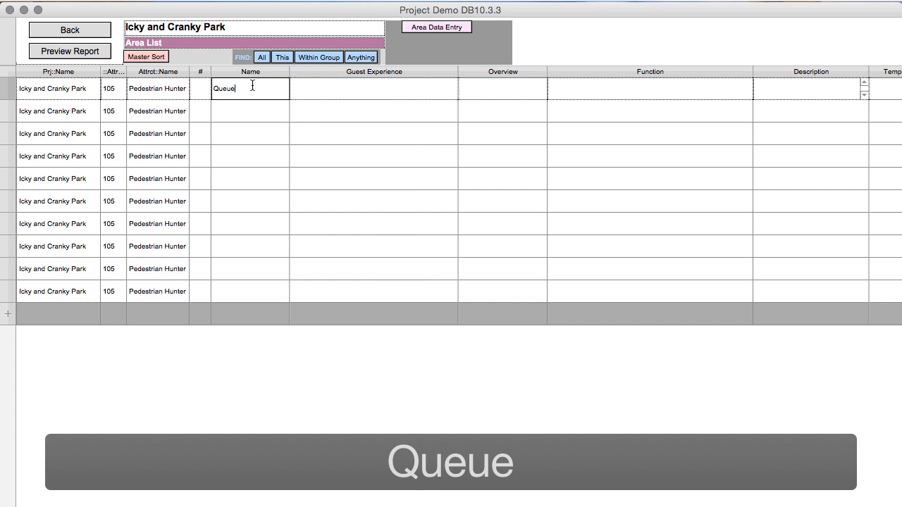
pyautogui.write(' Line')
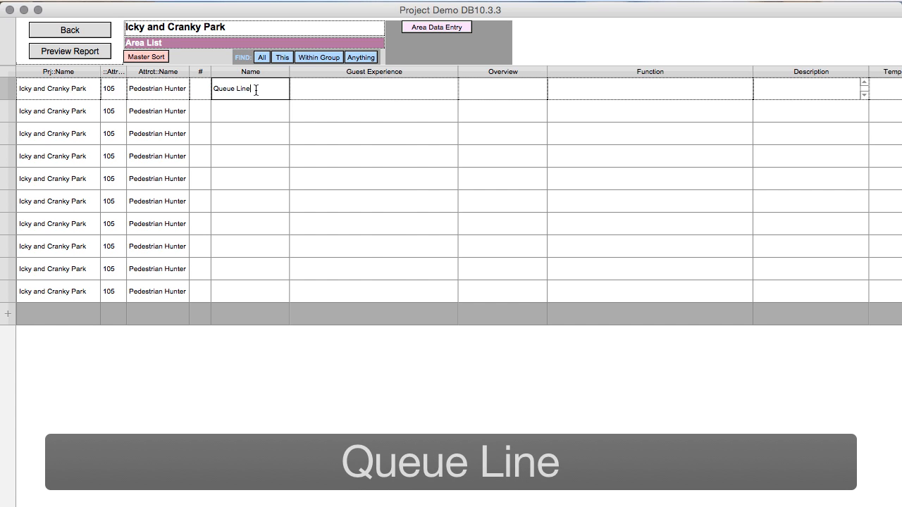
pyautogui.click(239, 114)
pyautogui.write('Pre')
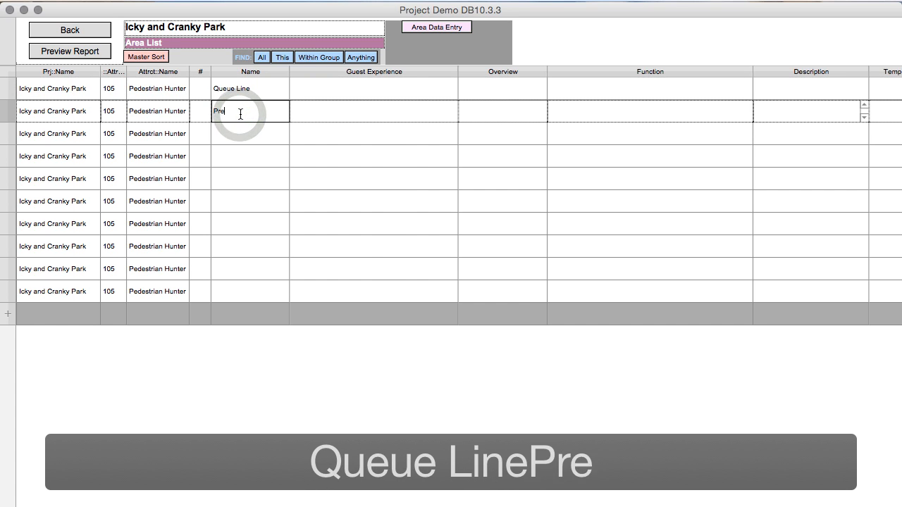
pyautogui.write('show')
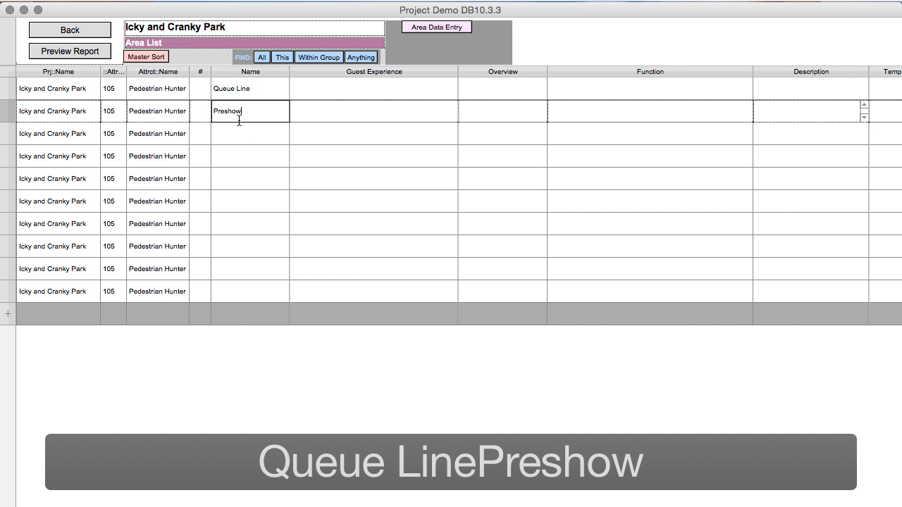
# - Enter EER as the name of the ninth area record and Machanical as the name of the tenth
pyautogui.click(250, 268)
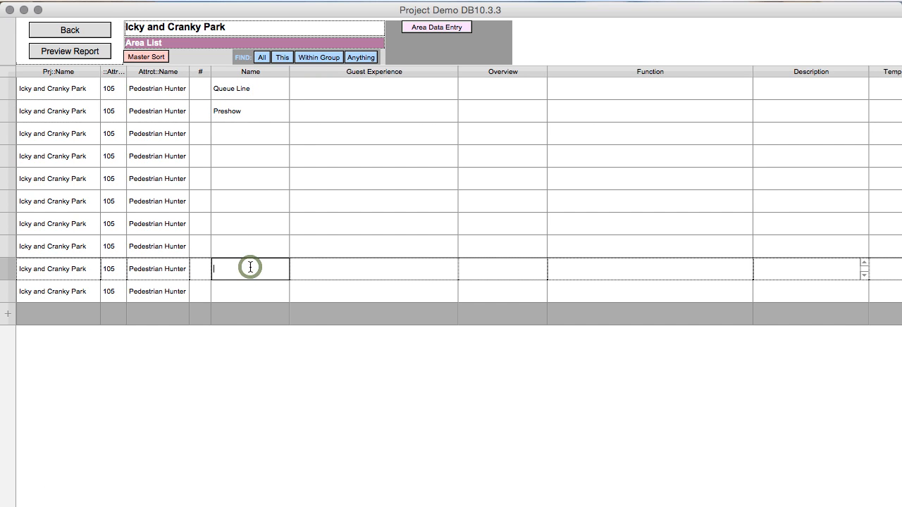
pyautogui.write('EER')
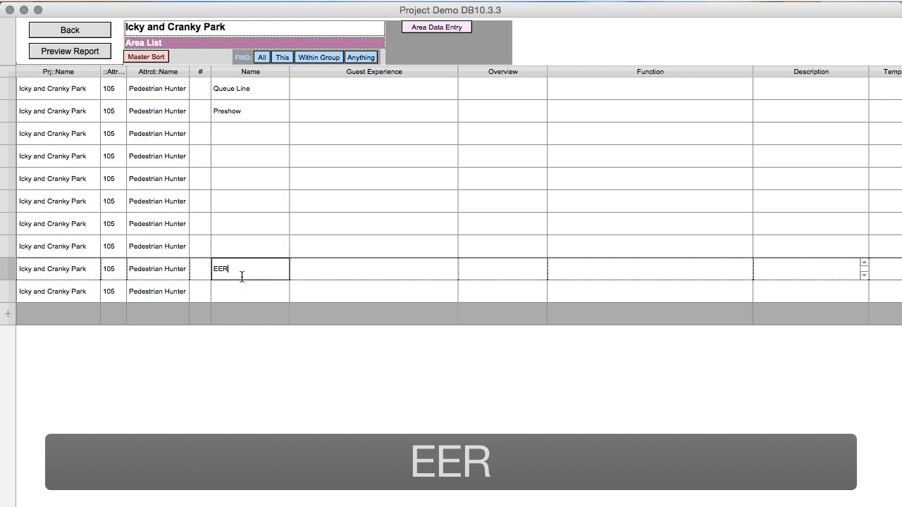
pyautogui.click(239, 299)
pyautogui.write('Machan')
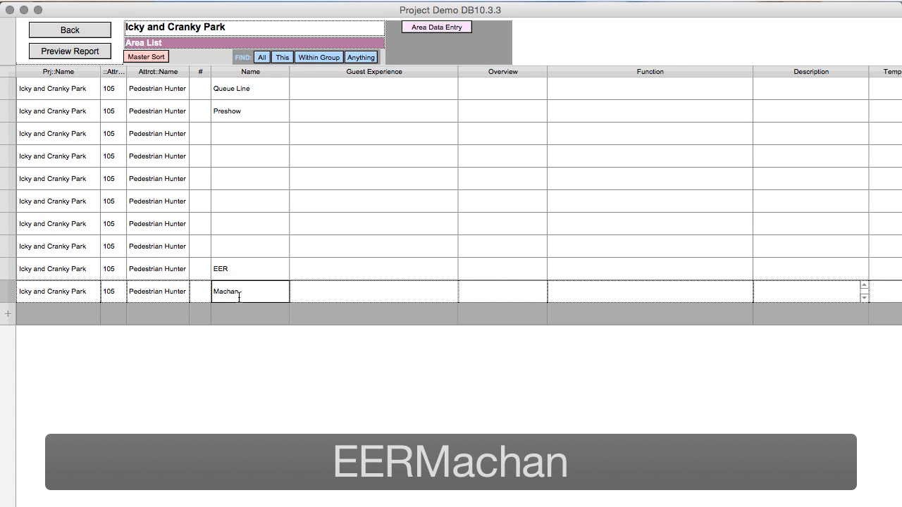
pyautogui.write('ical')
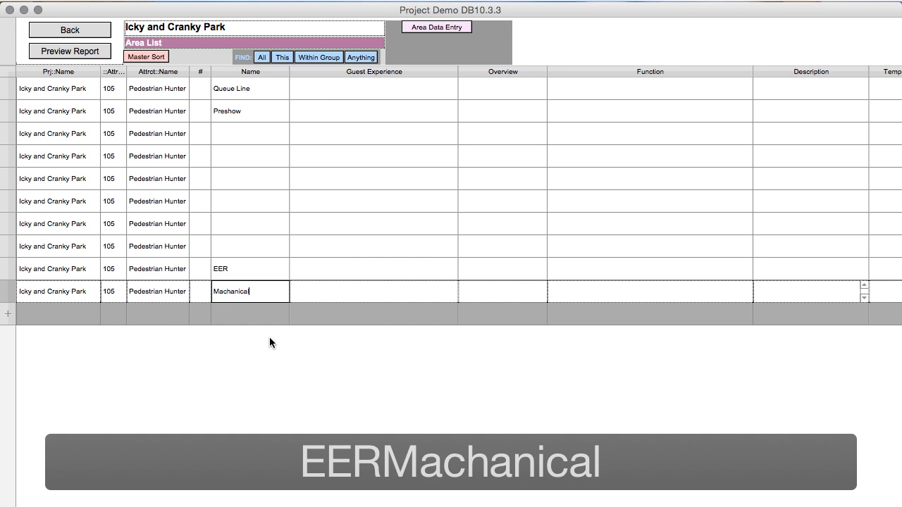
# - Correct the misspelled name of the last area record to the suggested spelling Mechanical
pyautogui.click(269, 337)
pyautogui.click(268, 286)
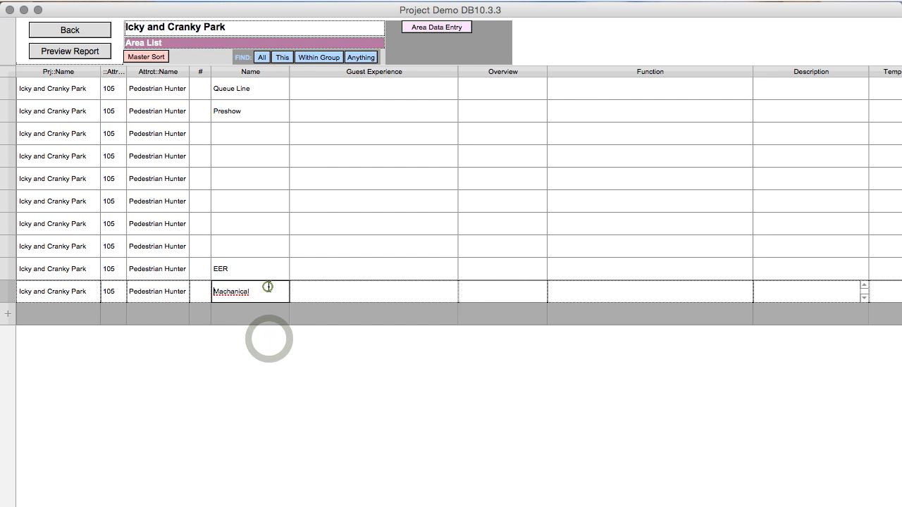
pyautogui.tripleClick(233, 294)
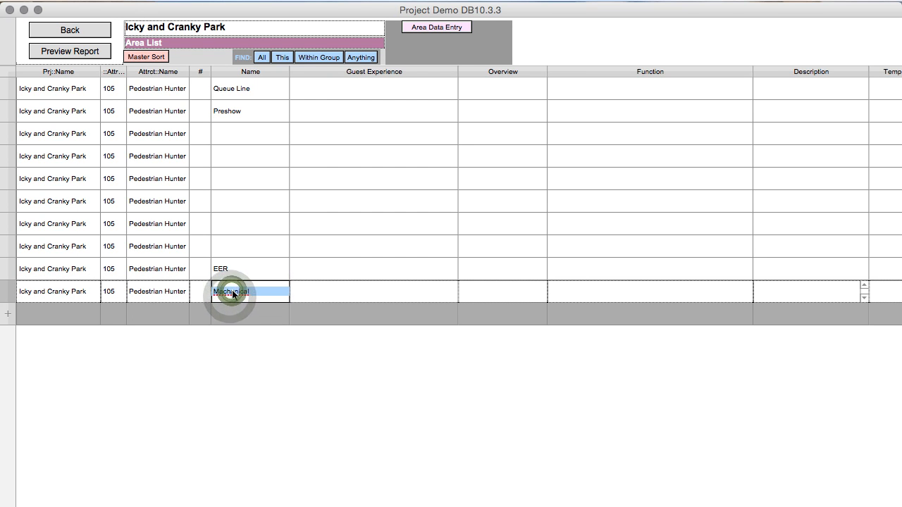
pyautogui.rightClick(233, 294)
pyautogui.moveTo(282, 268)
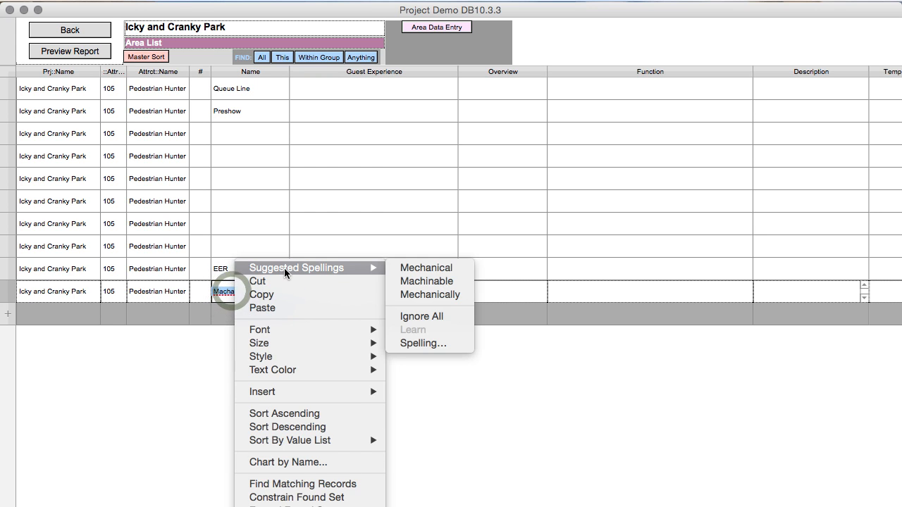
pyautogui.click(427, 269)
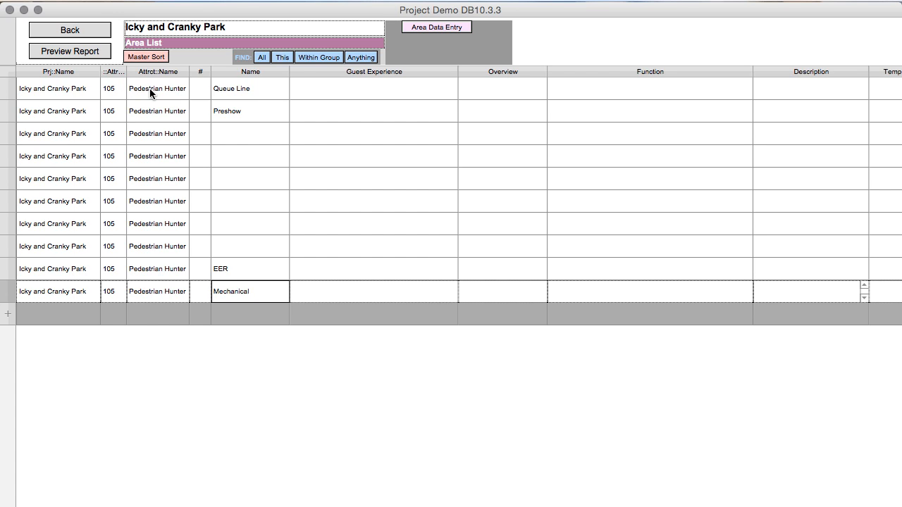
# - Omit the Queue Line and Preshow records from the area list one at a time
pyautogui.click(269, 93)
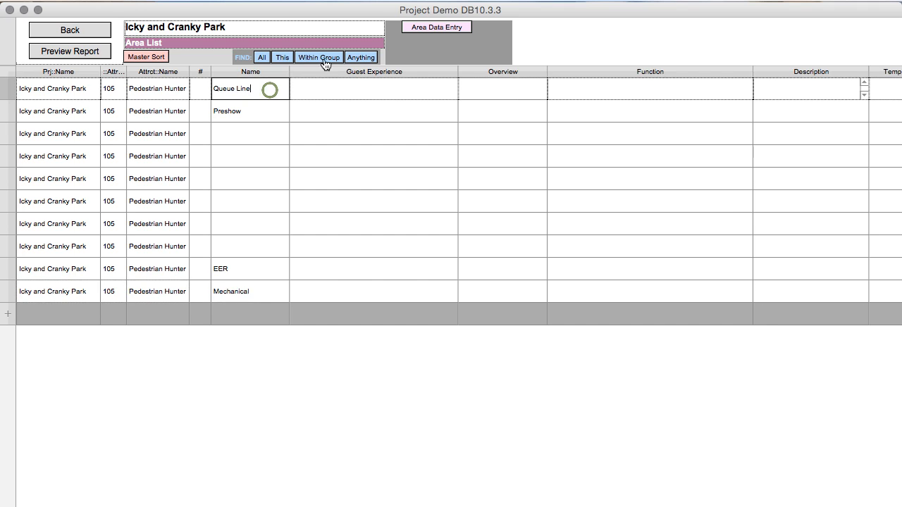
pyautogui.click(409, 0)
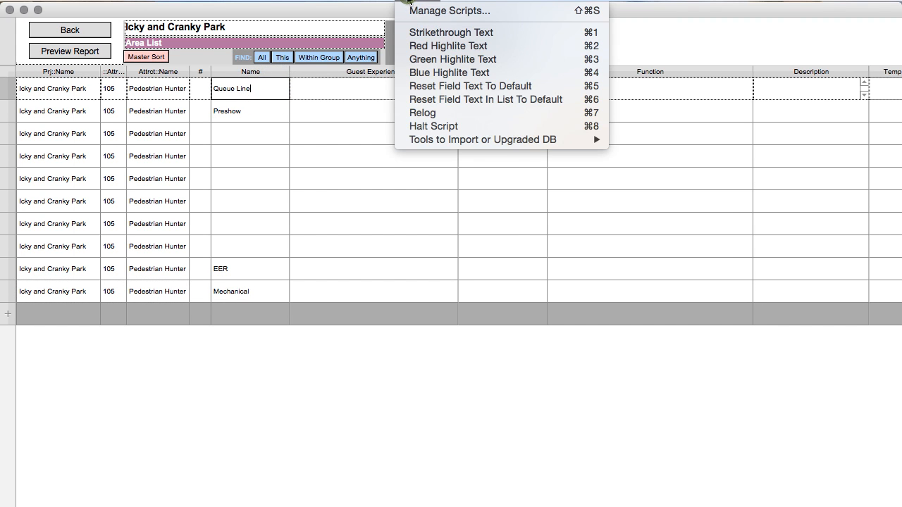
pyautogui.moveTo(366, 0)
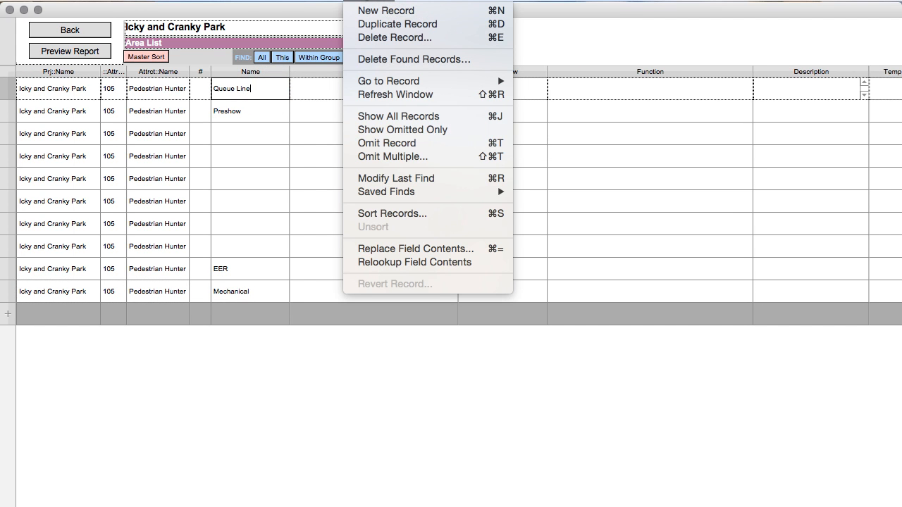
pyautogui.click(405, 146)
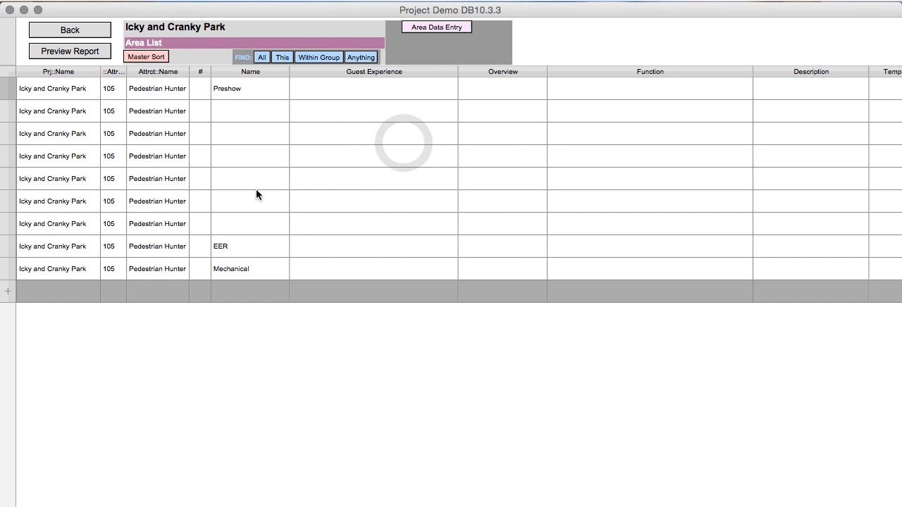
pyautogui.click(262, 92)
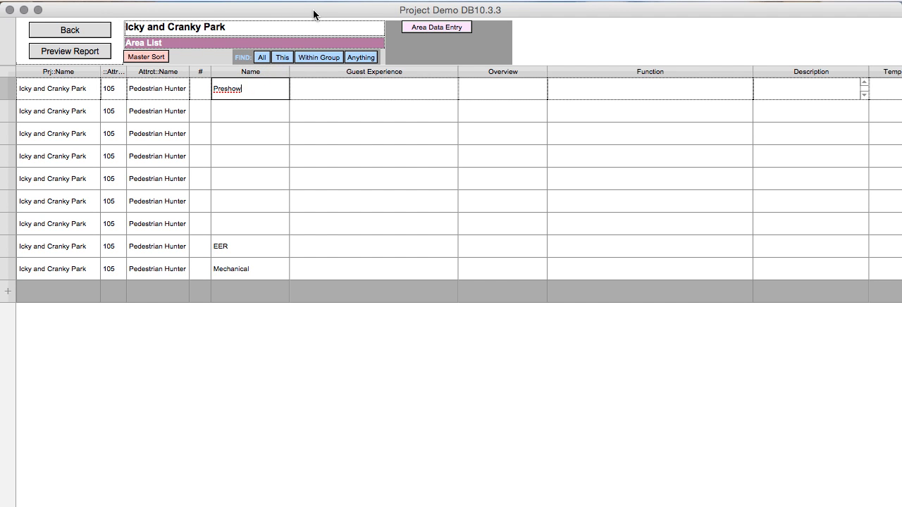
pyautogui.press('super+t')
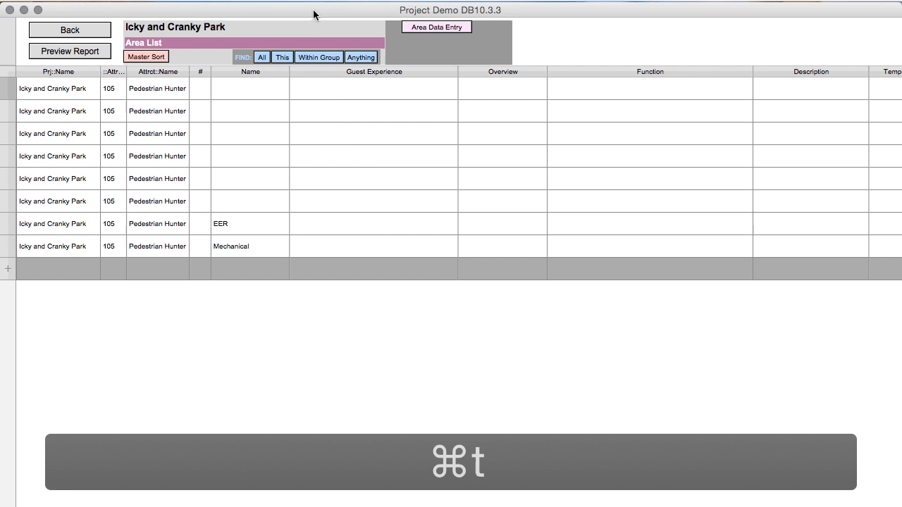
# - Use Omit Multiple from the EER record, trying 200 records first, and omit 2 records so EER and Mechanical are excluded
pyautogui.click(246, 222)
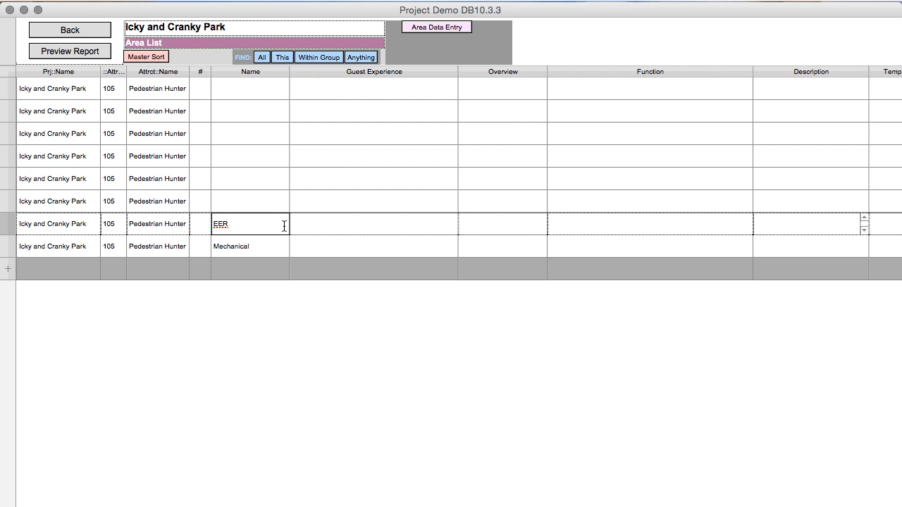
pyautogui.click(357, 1)
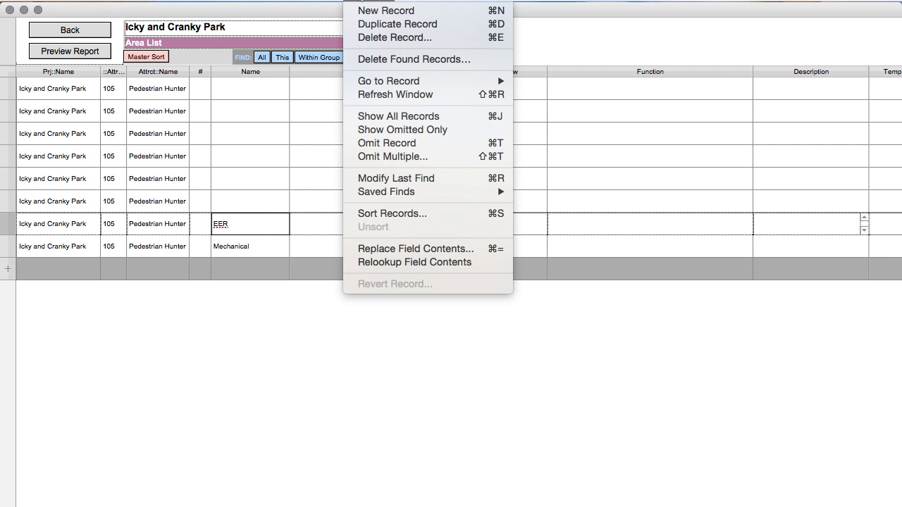
pyautogui.click(394, 155)
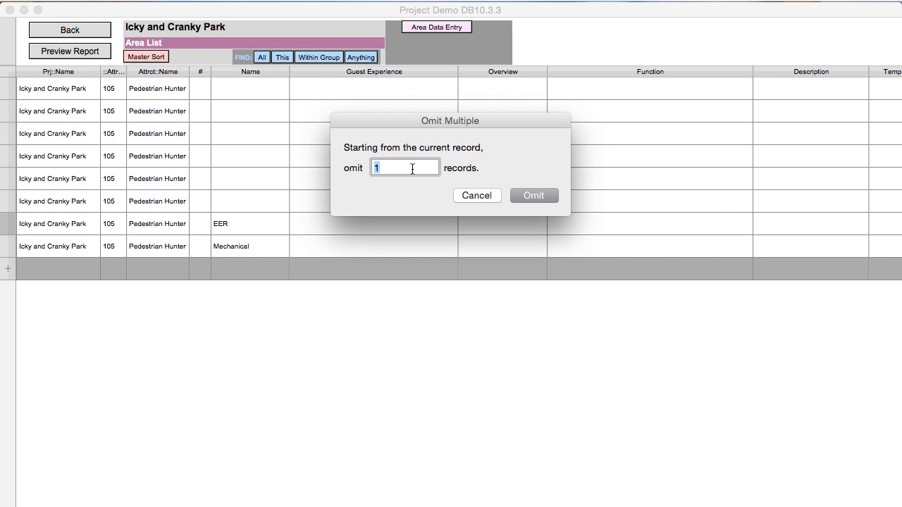
pyautogui.write('200')
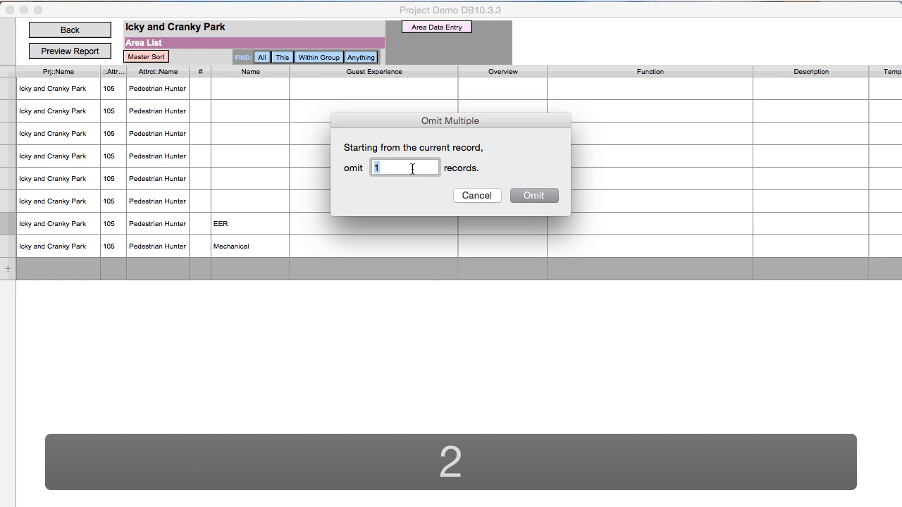
pyautogui.click(541, 195)
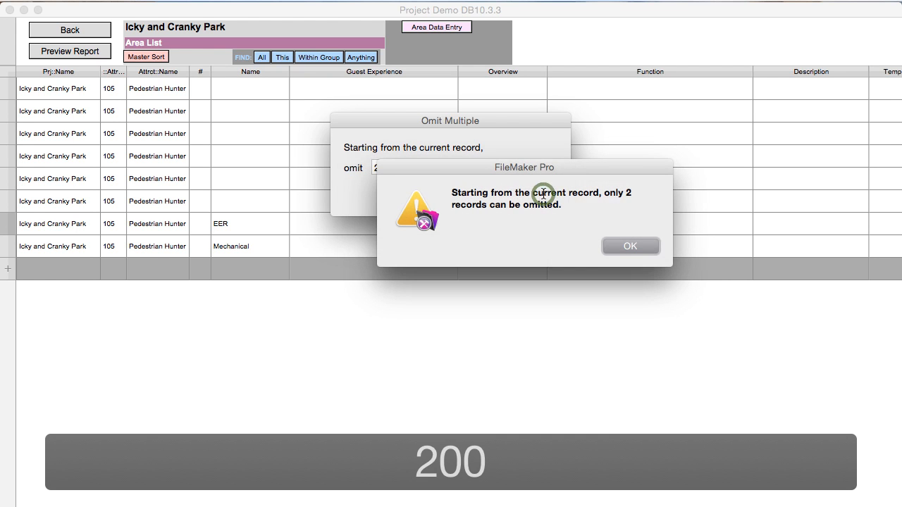
pyautogui.click(626, 246)
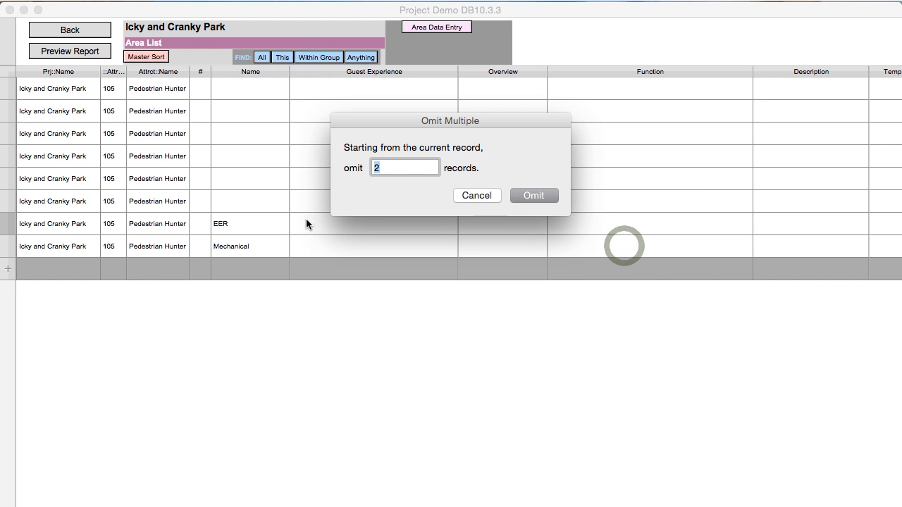
pyautogui.click(533, 196)
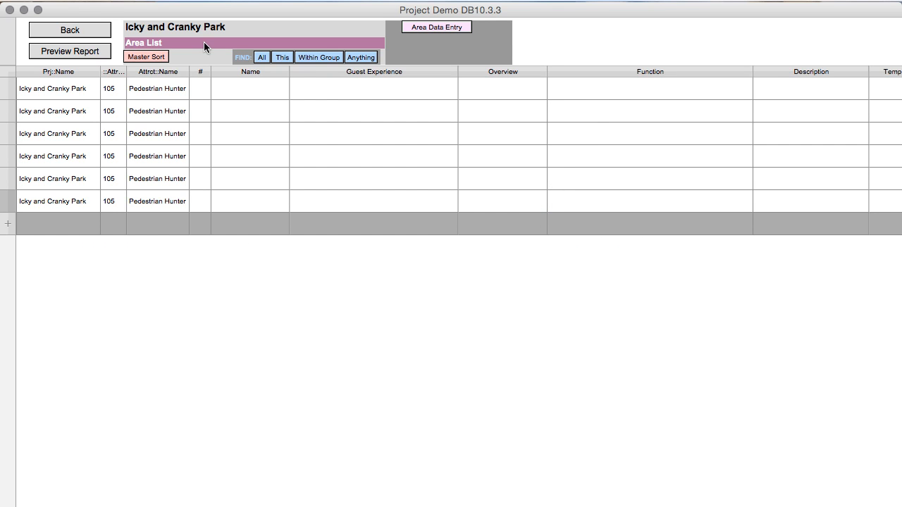
# - Replace the Name field of the six blank area records with serial values starting at Scene 1, incremented by 1
pyautogui.click(236, 85)
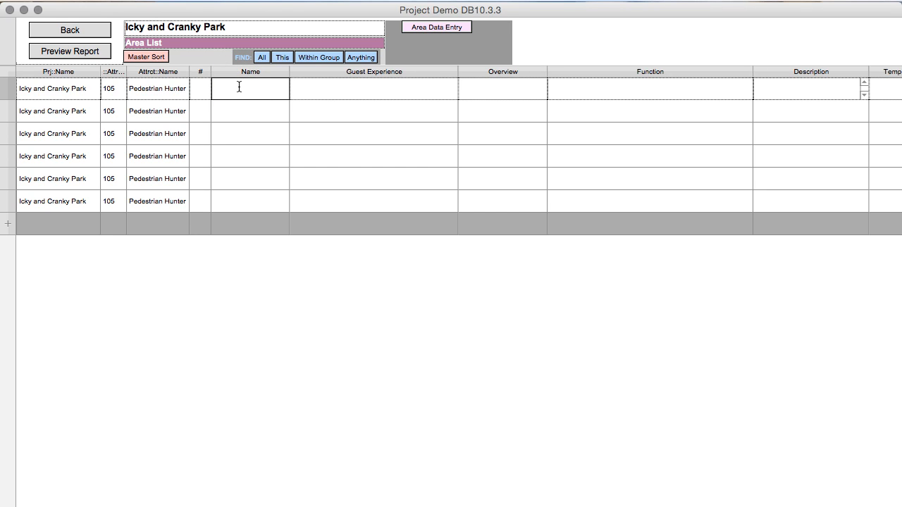
pyautogui.click(364, 3)
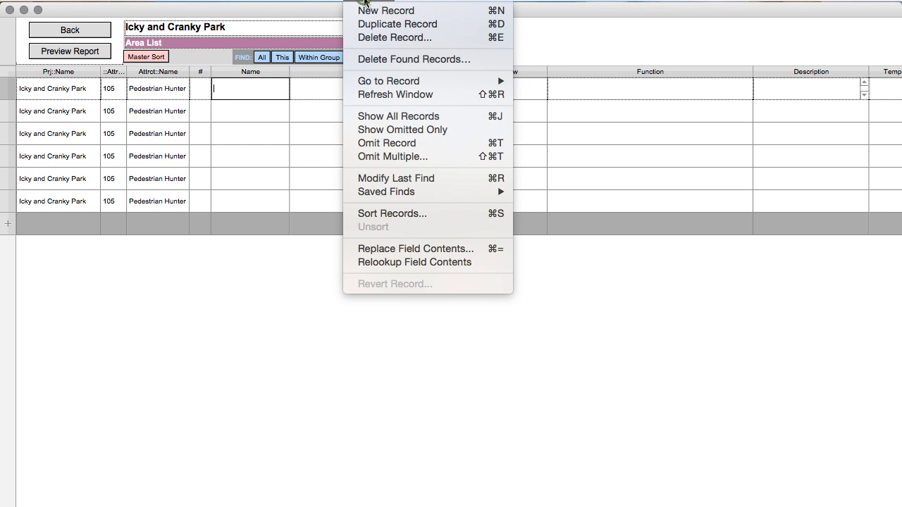
pyautogui.click(420, 249)
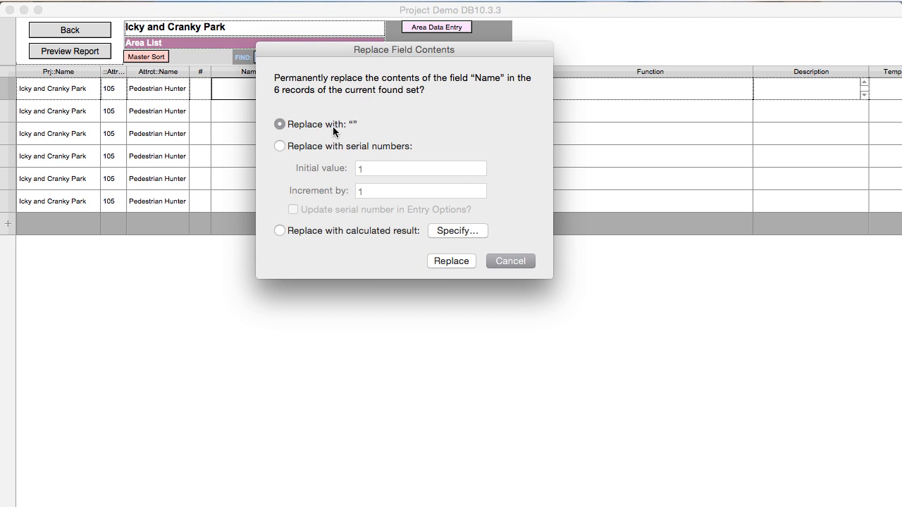
pyautogui.click(279, 146)
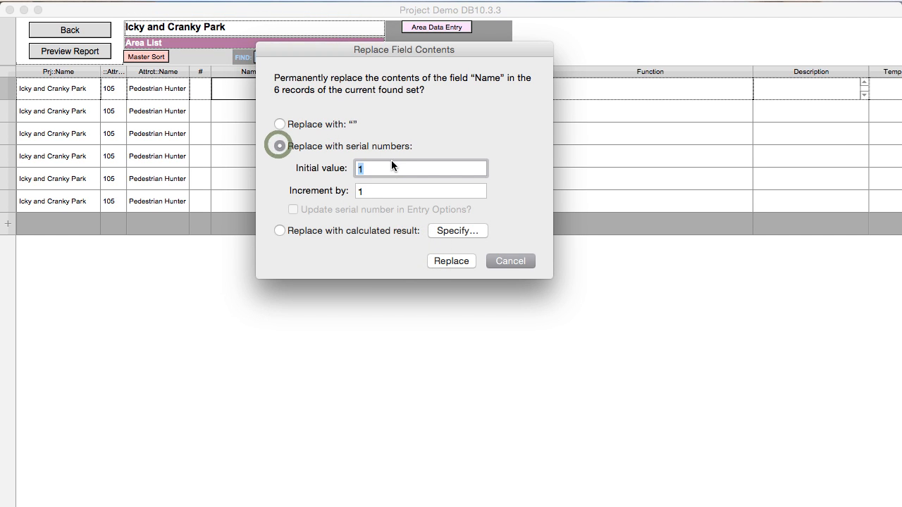
pyautogui.click(357, 169)
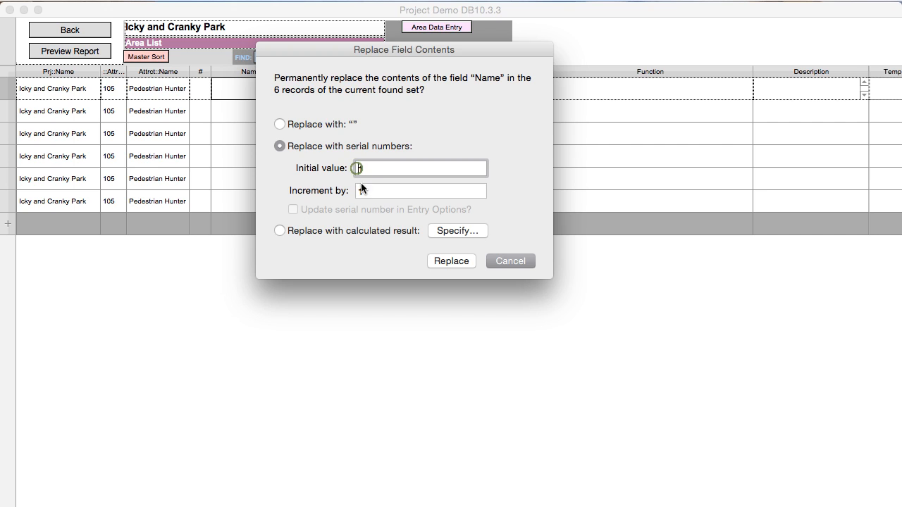
pyautogui.write('Scene')
pyautogui.click(440, 260)
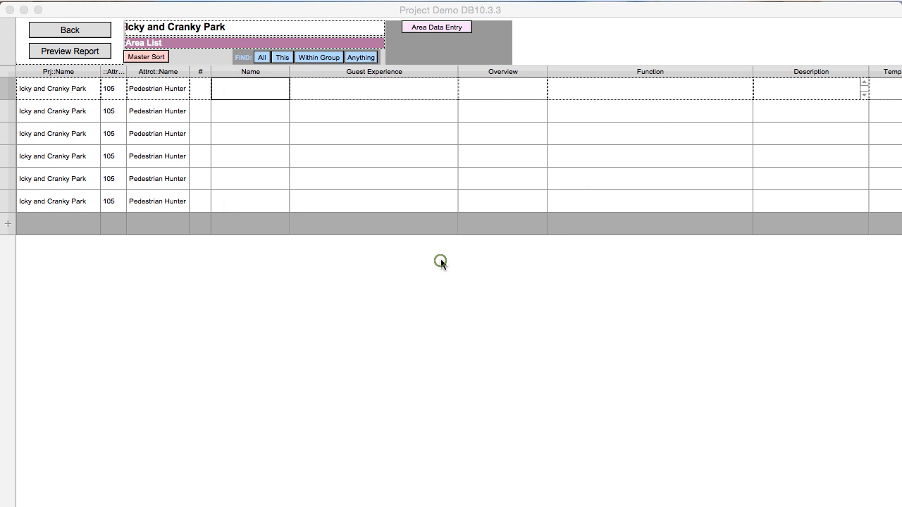
# - Replace the # field of the six scene records with serial numbers starting at 01, incremented by 1
pyautogui.click(201, 93)
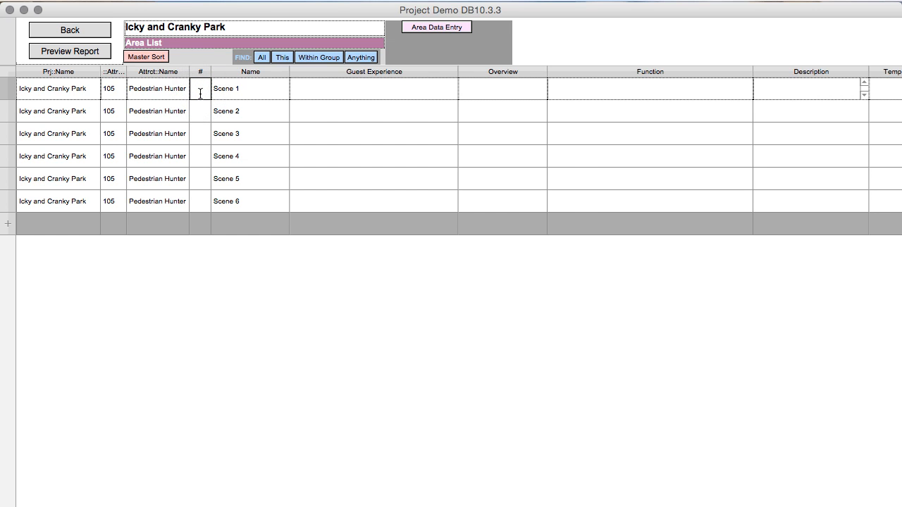
pyautogui.press('super+equal')
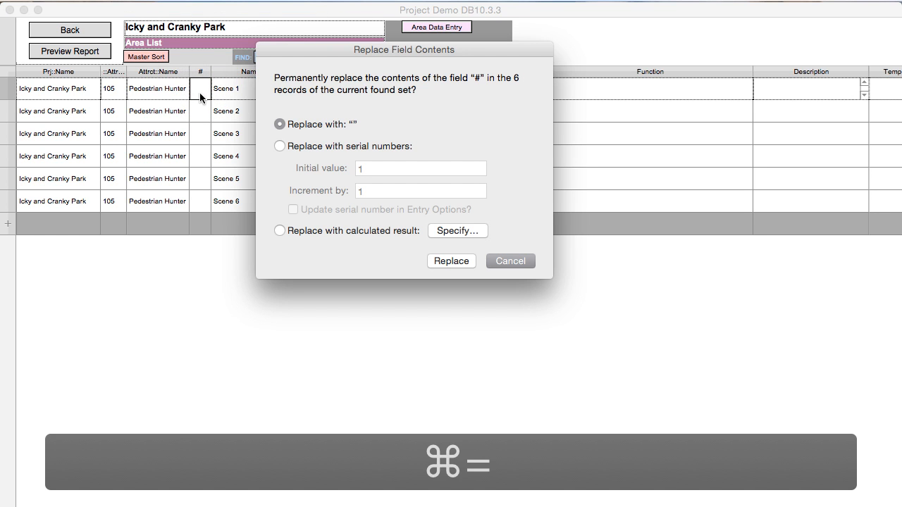
pyautogui.click(279, 146)
pyautogui.click(358, 168)
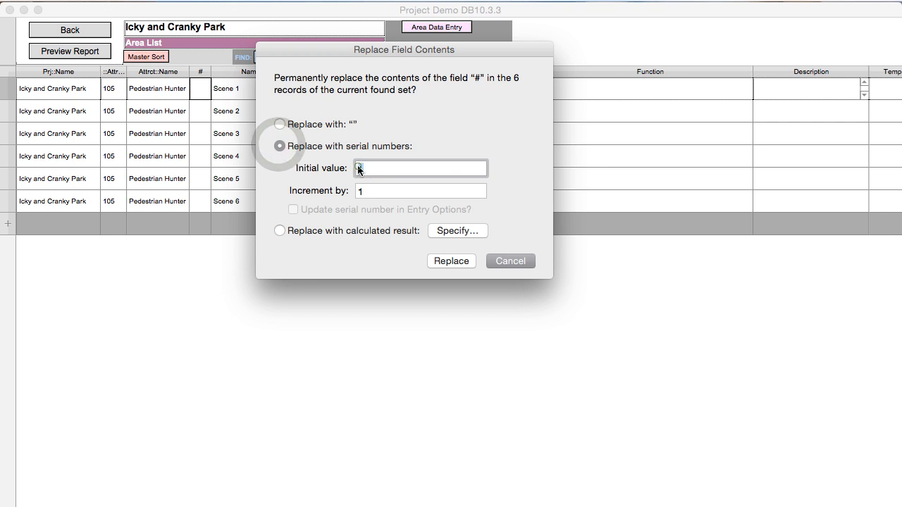
pyautogui.write('0')
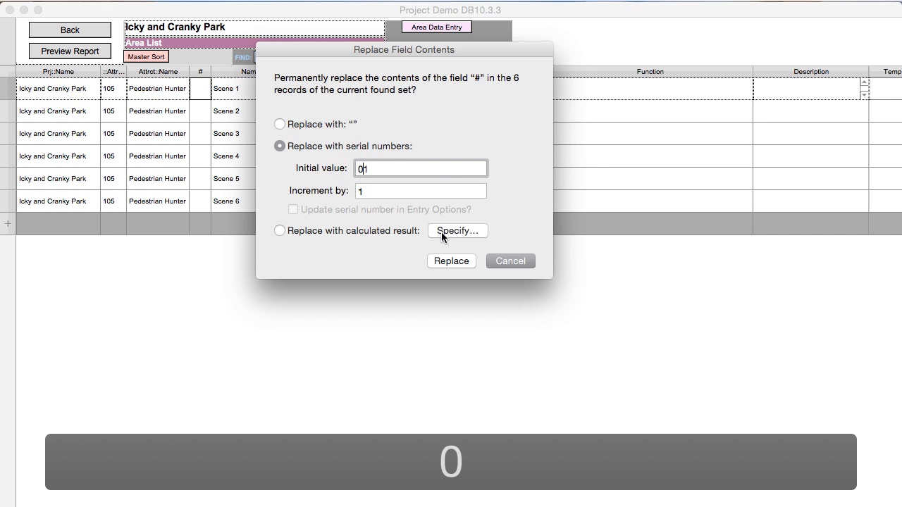
pyautogui.click(444, 261)
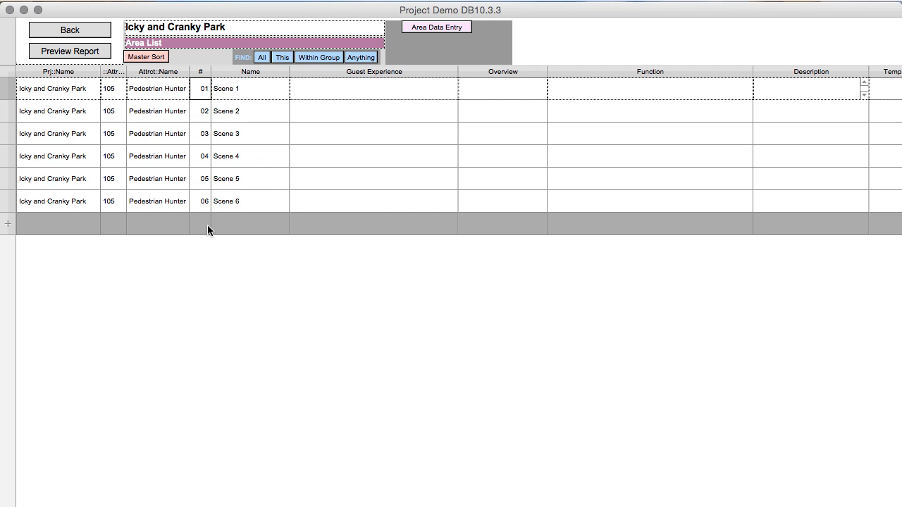
# - Show all current area records, and number EER as 102 and Mechanical as 207
pyautogui.click(260, 57)
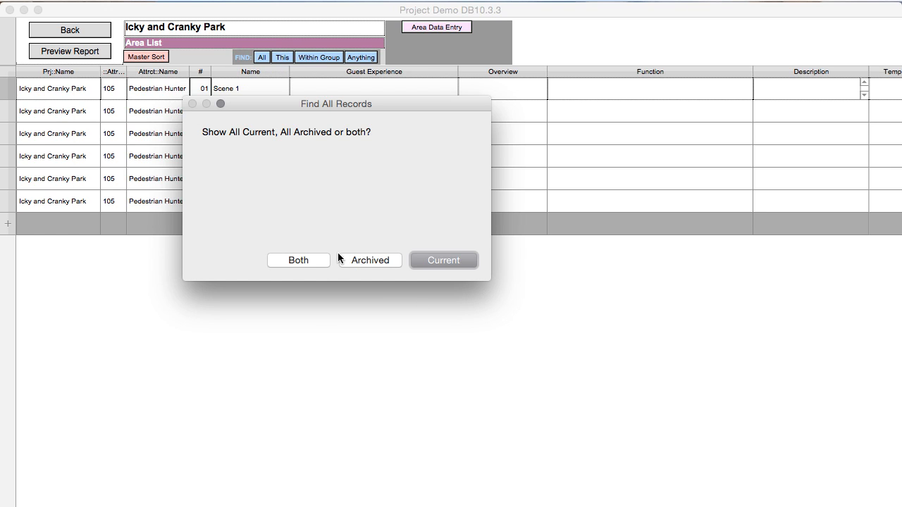
pyautogui.click(432, 262)
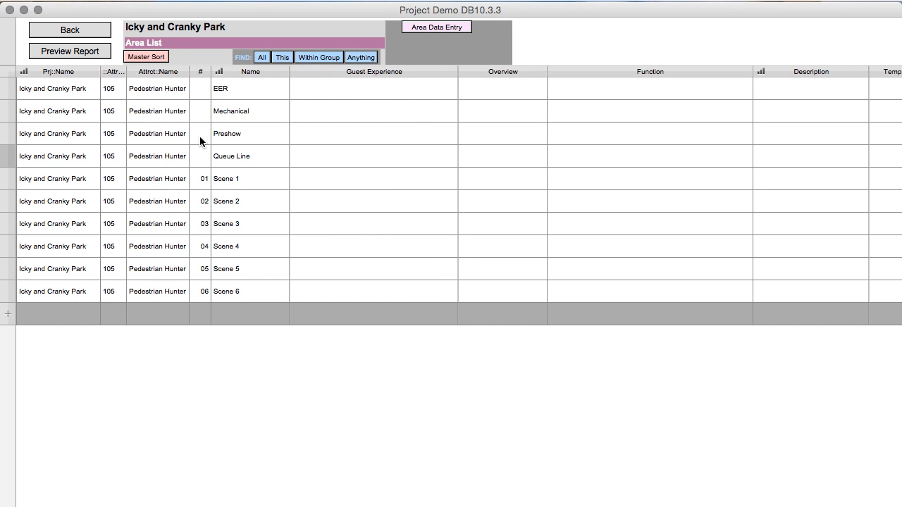
pyautogui.click(195, 89)
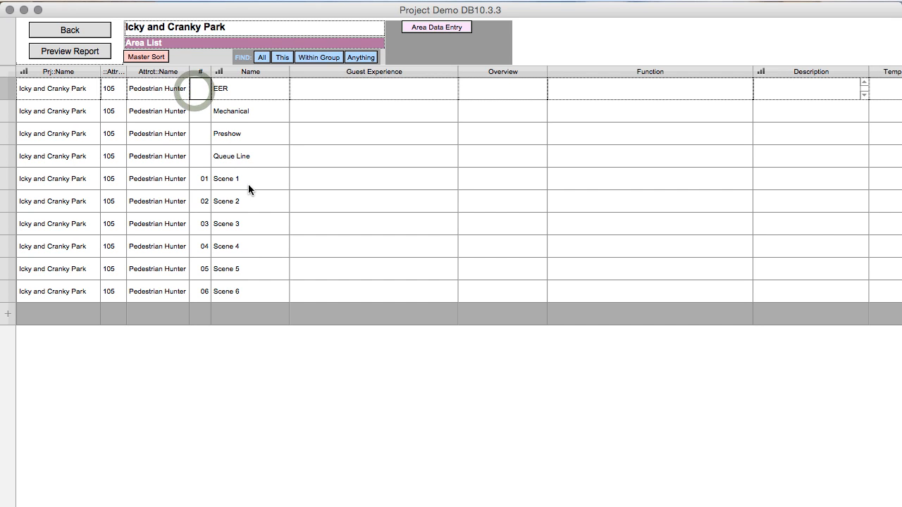
pyautogui.write('102')
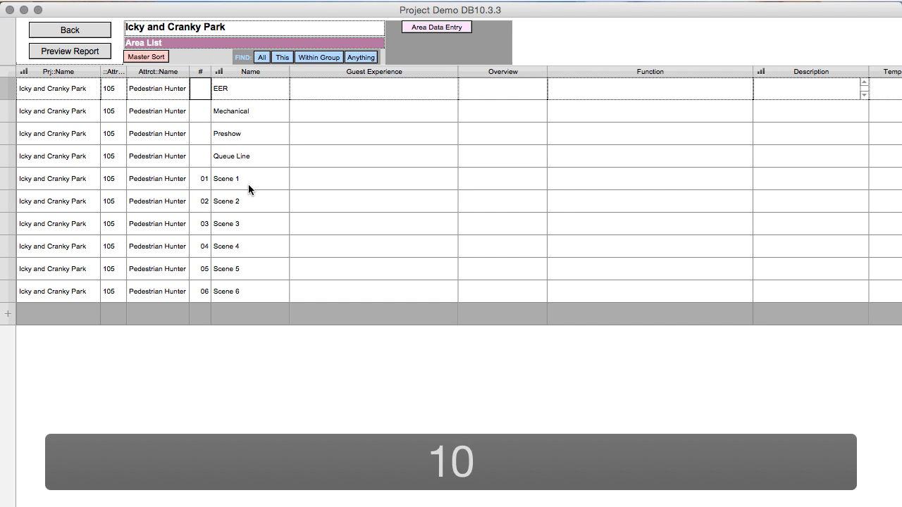
pyautogui.click(200, 118)
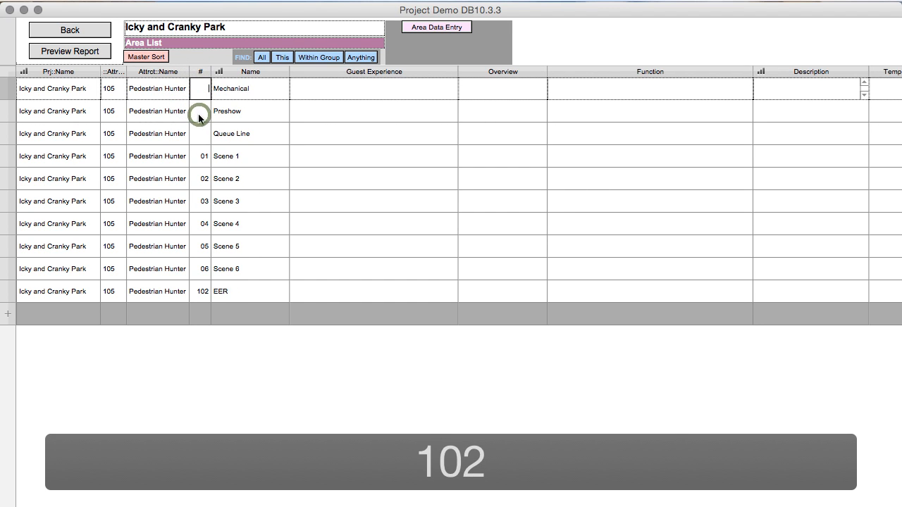
pyautogui.write('207')
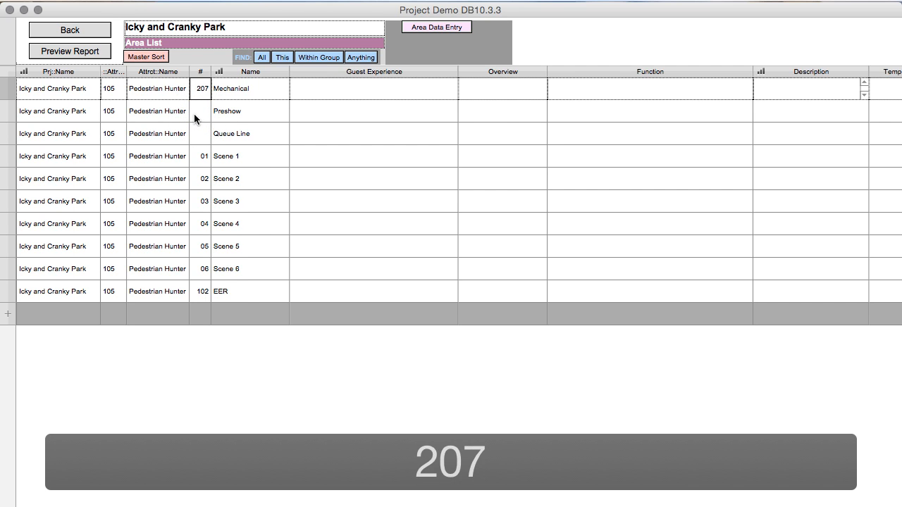
# - Number the Preshow record 0.1 and the Queue Line record 0.2
pyautogui.click(194, 113)
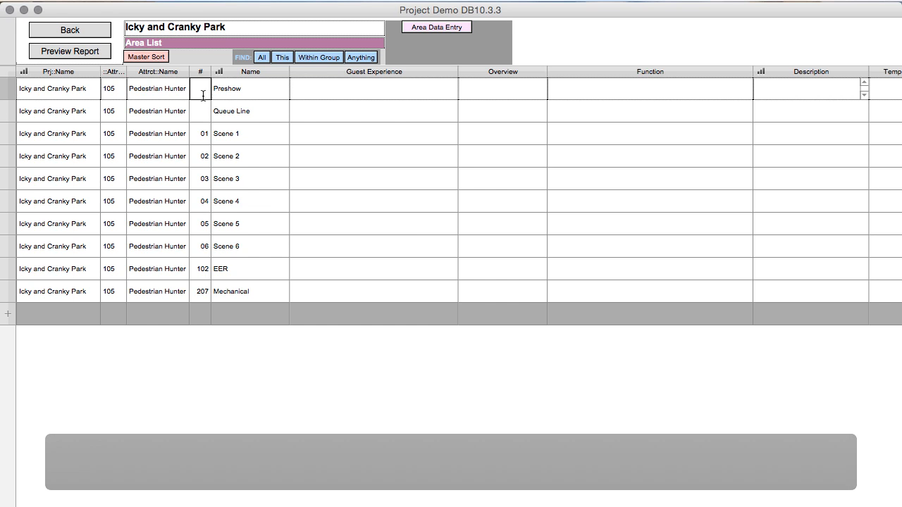
pyautogui.write('0')
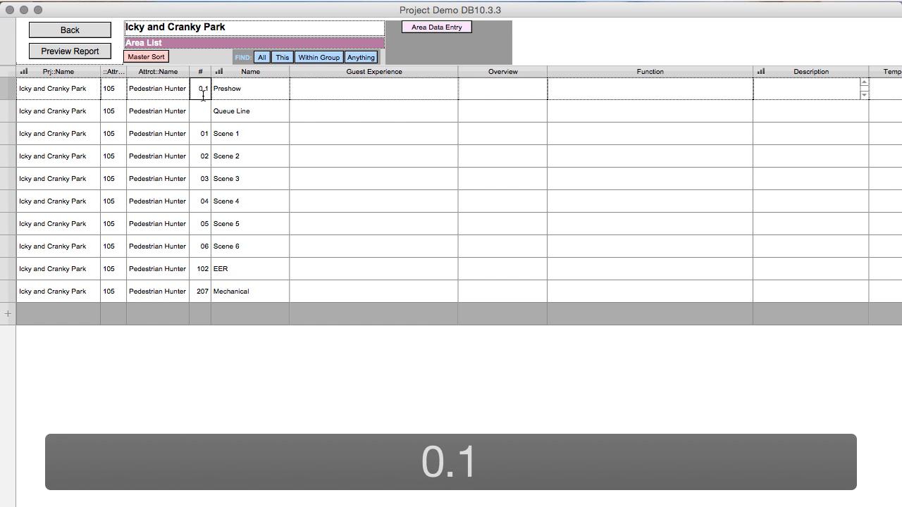
pyautogui.write('.1')
pyautogui.click(199, 110)
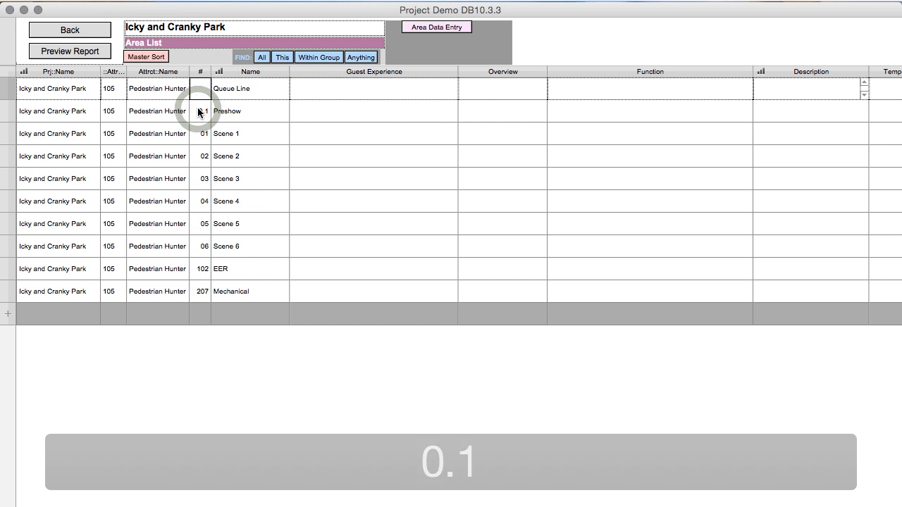
pyautogui.write('0.2')
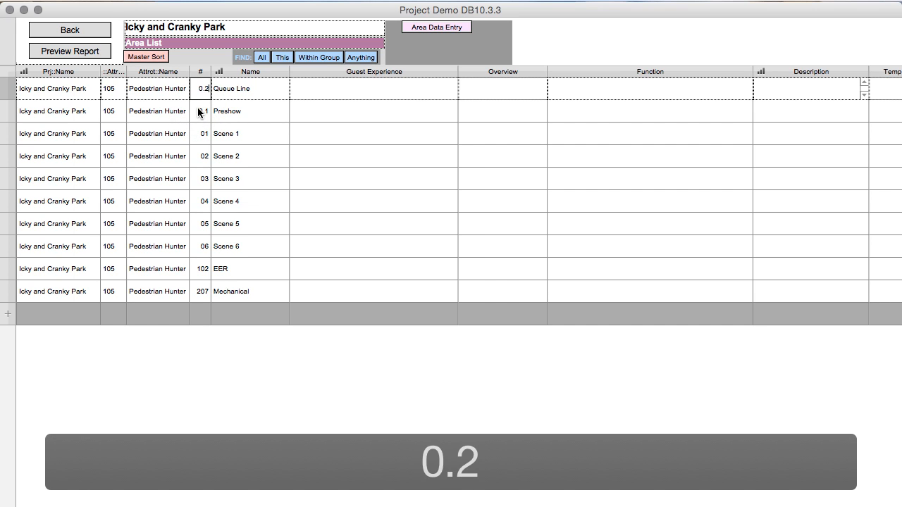
pyautogui.click(246, 268)
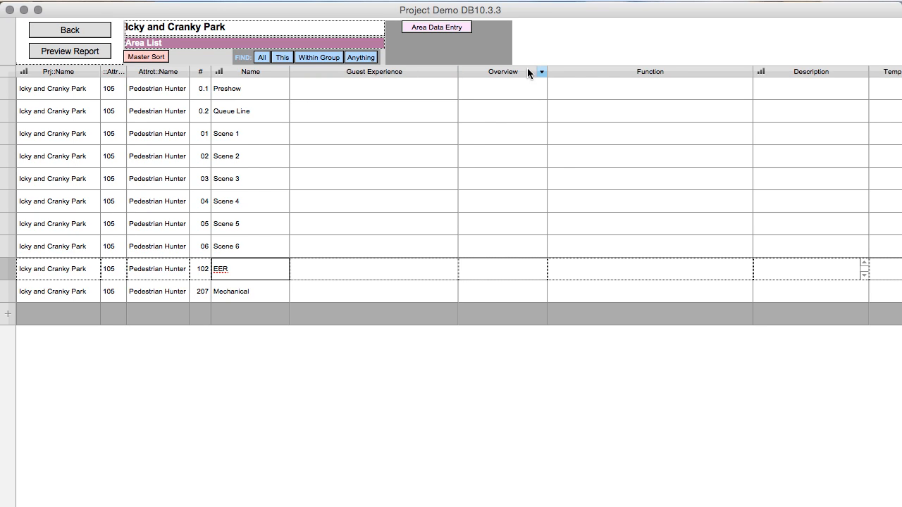
# - Move the Overview column ahead of the Guest Experience column, and return from the list to the area form
pyautogui.moveTo(510, 71); pyautogui.dragTo(299, 78)
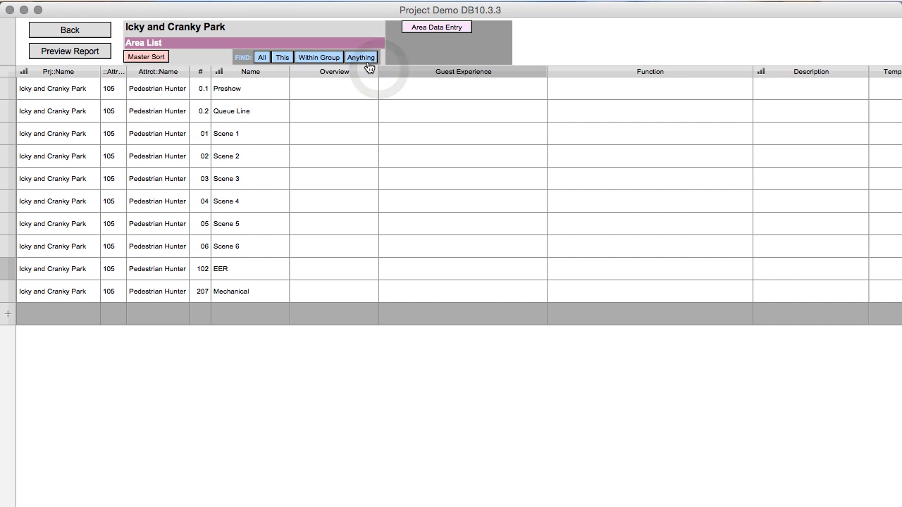
pyautogui.click(53, 32)
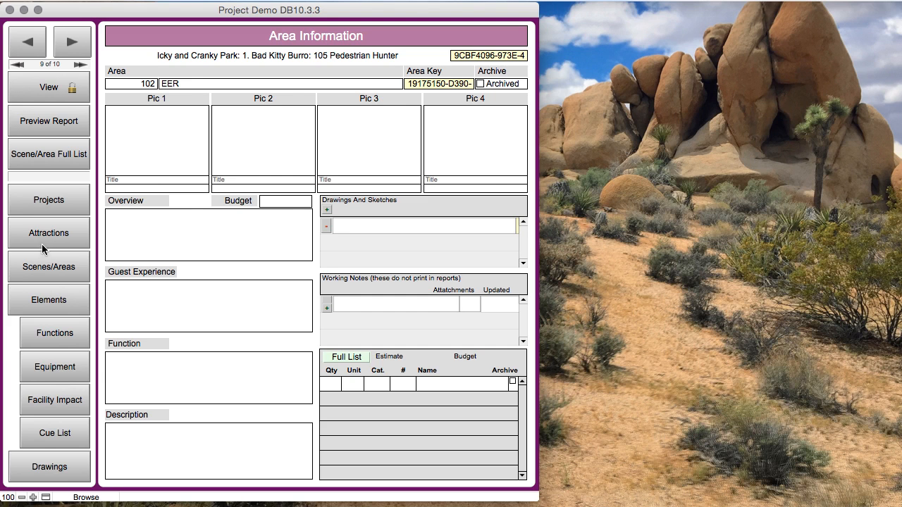
# - Open the full scene/area list of attraction 100 Tunnel Of Love To Decapitate You
pyautogui.click(42, 241)
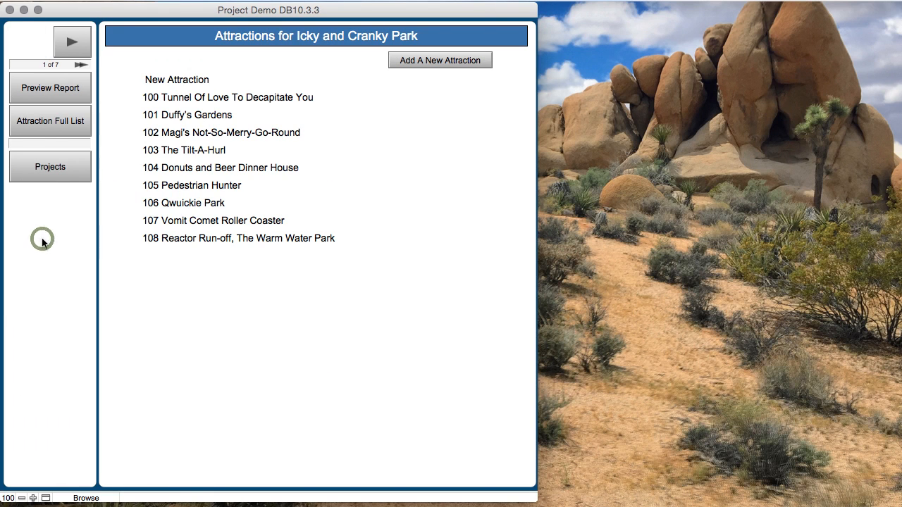
pyautogui.click(198, 100)
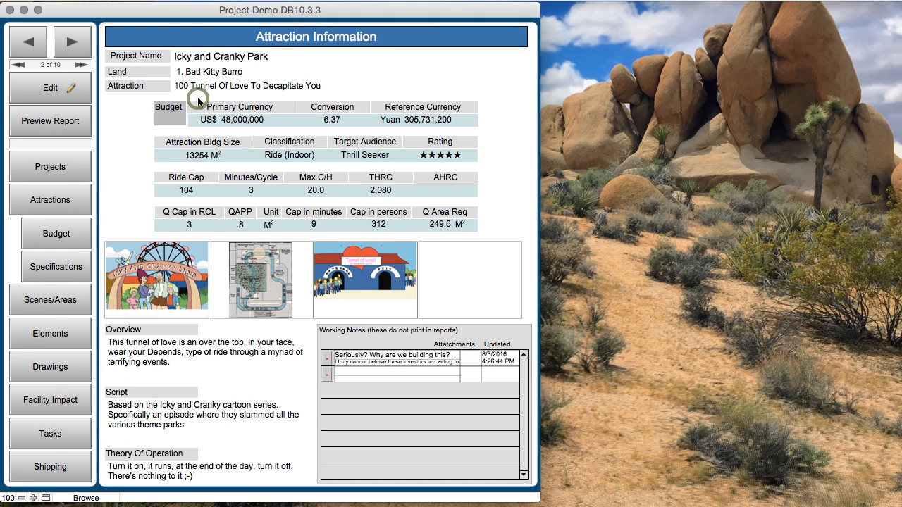
pyautogui.click(49, 304)
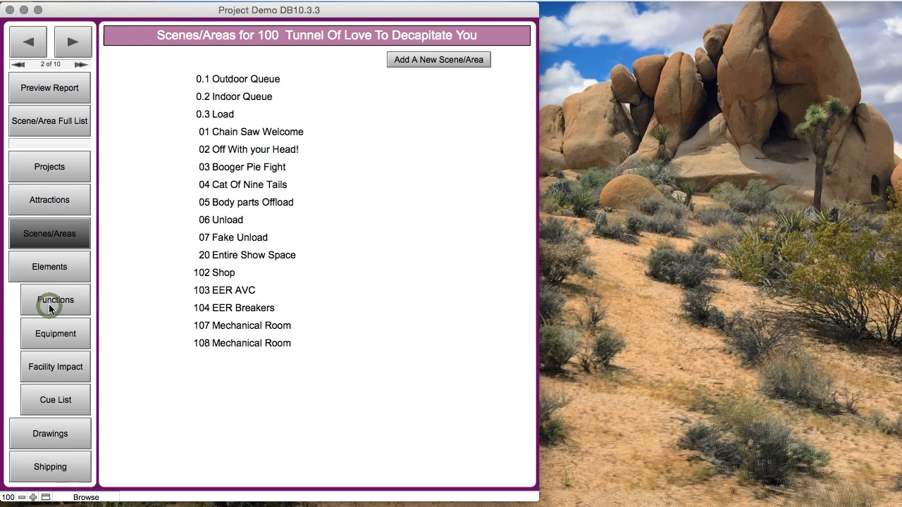
pyautogui.click(48, 126)
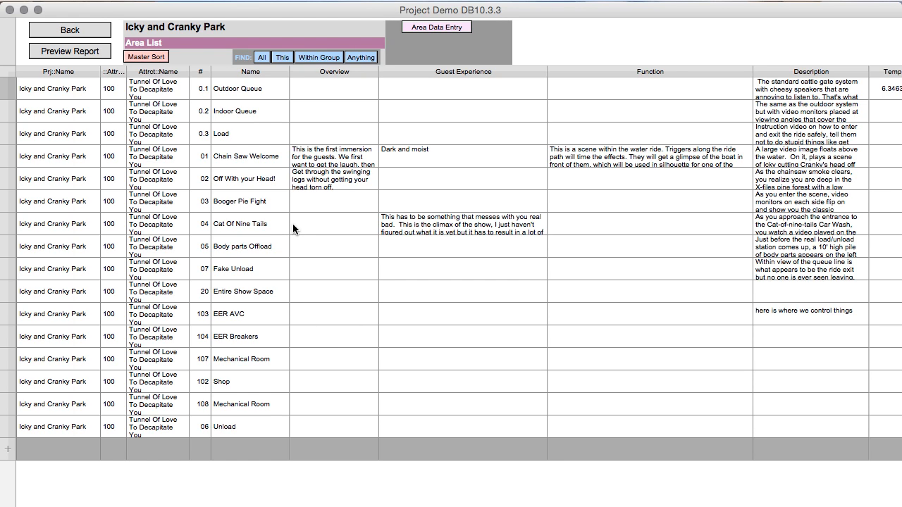
# - Open the data entry form of area 01 Chain Saw Welcome and review its Overview, Guest Experience and Function texts, viewing Function in its enlarged pad
pyautogui.click(318, 160)
pyautogui.click(418, 26)
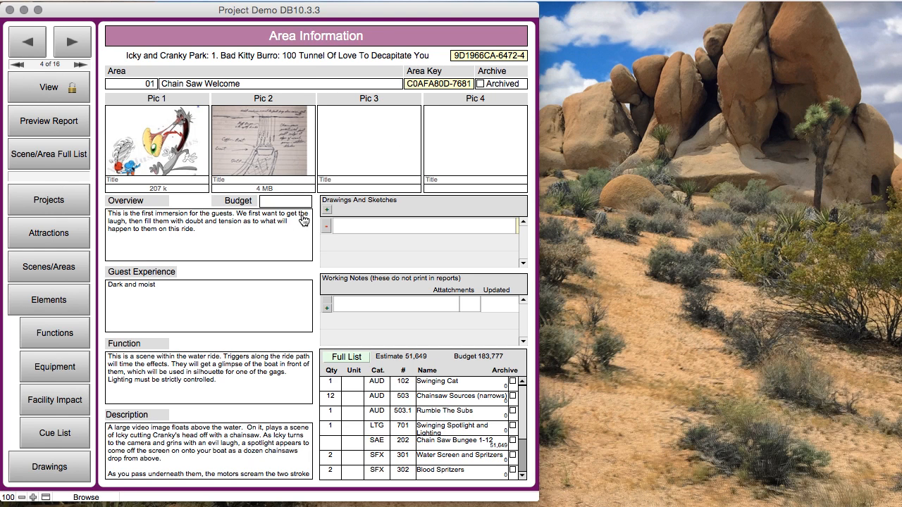
pyautogui.click(238, 246)
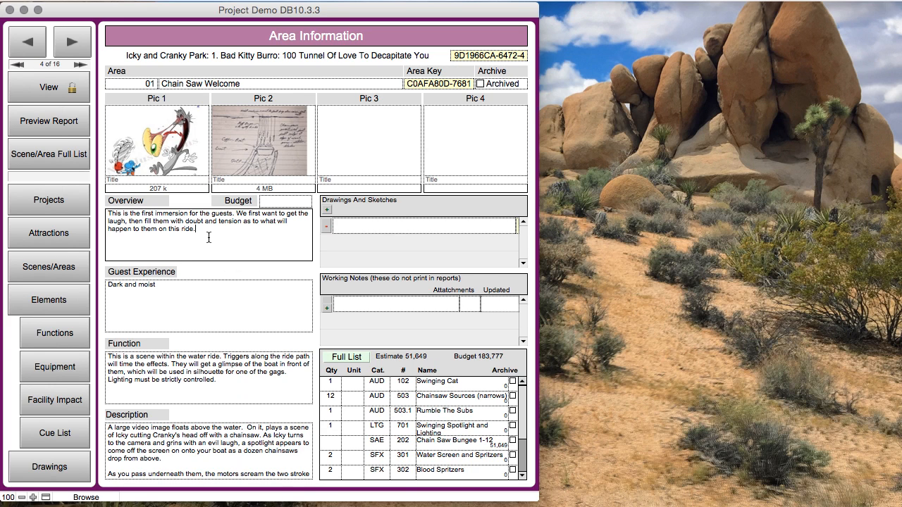
pyautogui.click(210, 233)
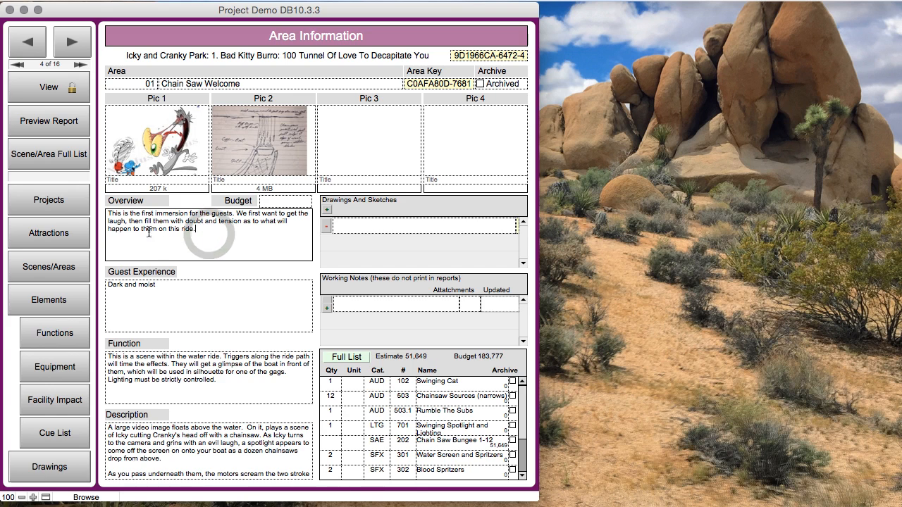
pyautogui.click(227, 303)
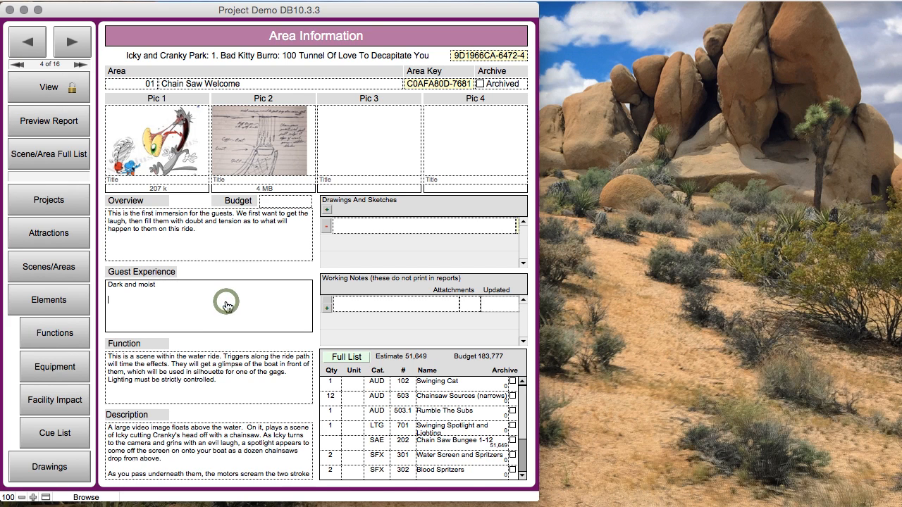
pyautogui.click(236, 384)
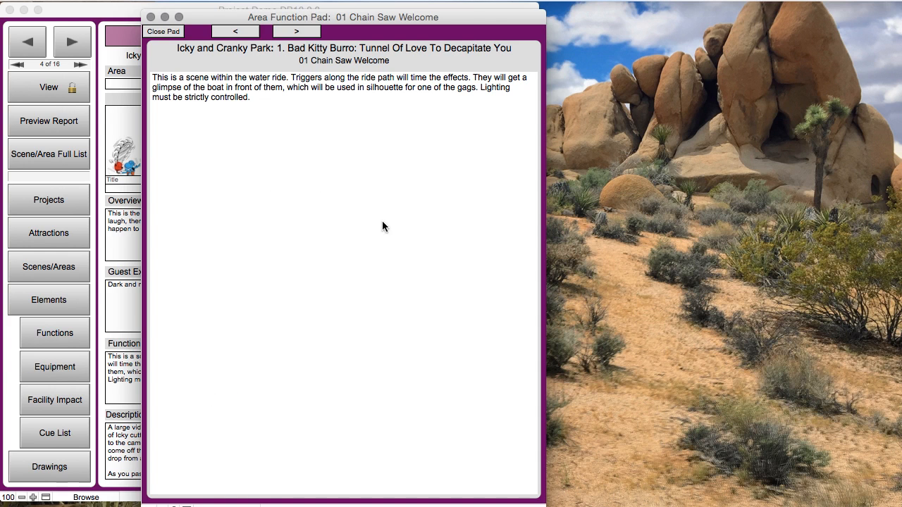
pyautogui.click(174, 30)
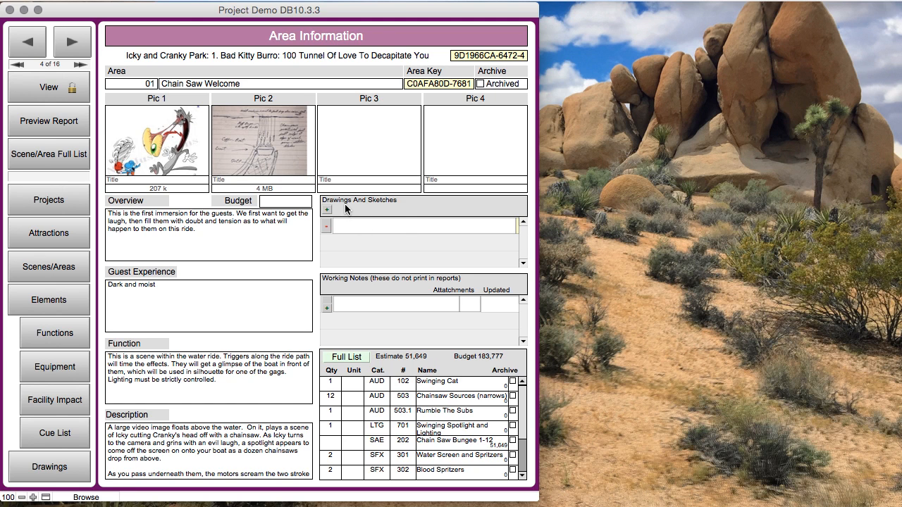
# - View the drawings list of attraction 100 Tunnel Of Love To Decapitate You, and return to the editable form of area 01 Chain Saw Welcome
pyautogui.click(49, 467)
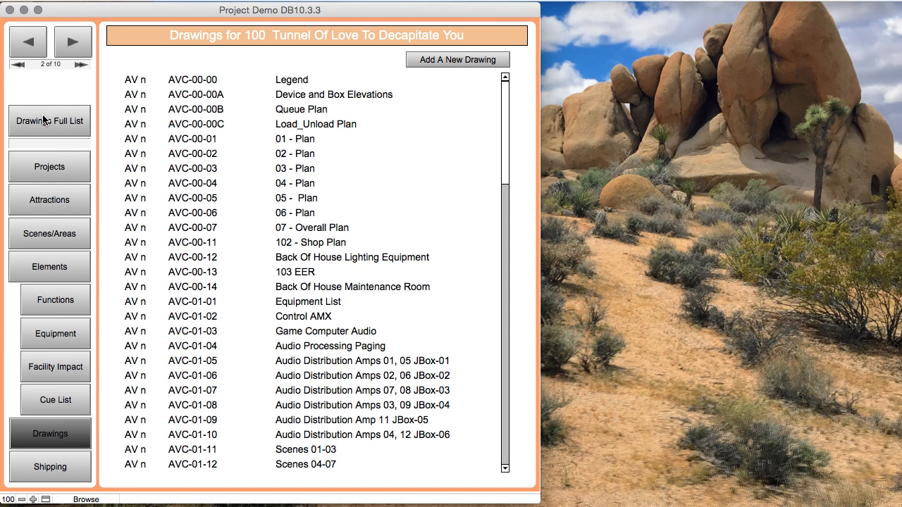
pyautogui.click(50, 229)
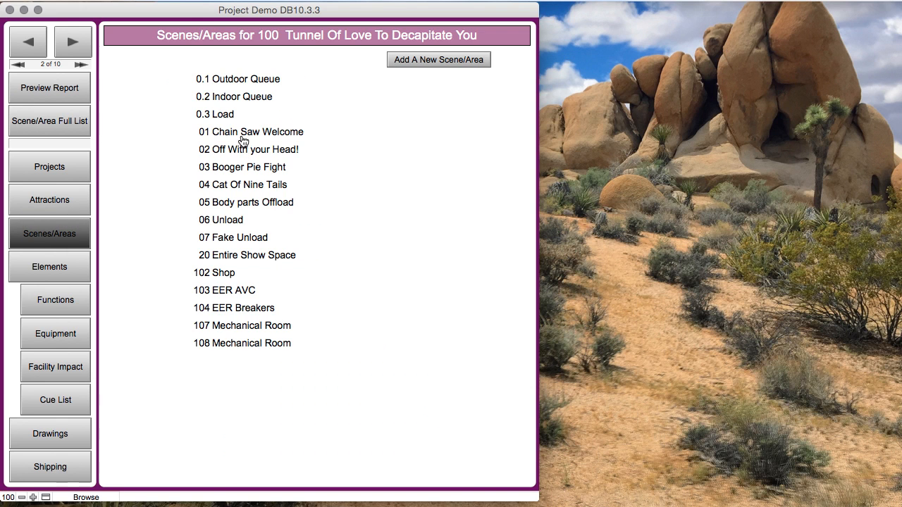
pyautogui.click(242, 136)
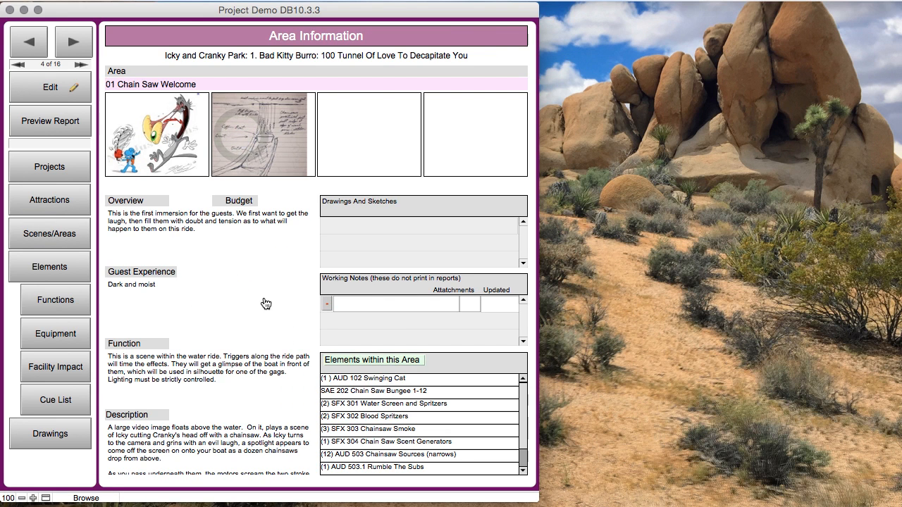
pyautogui.click(48, 90)
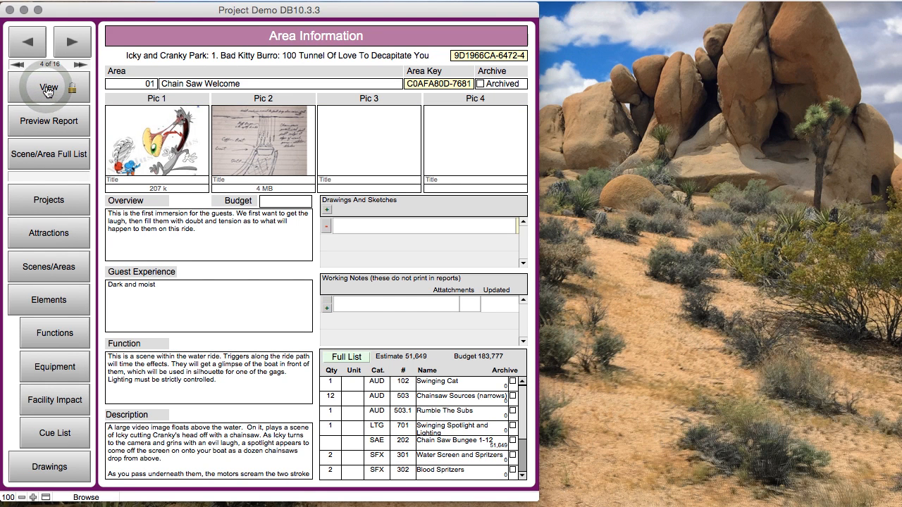
# - Add drawings AVC-01-06, AVC-01-09, AVC-01-13, AVC-01-14 and AVC-01-18 to the Drawings And Sketches of area 01 Chain Saw Welcome, and review them
pyautogui.click(327, 210)
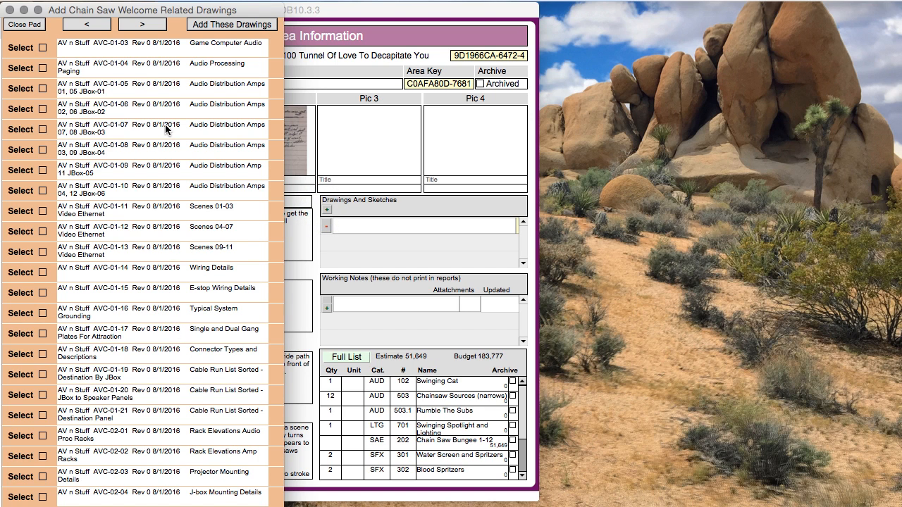
pyautogui.click(42, 110)
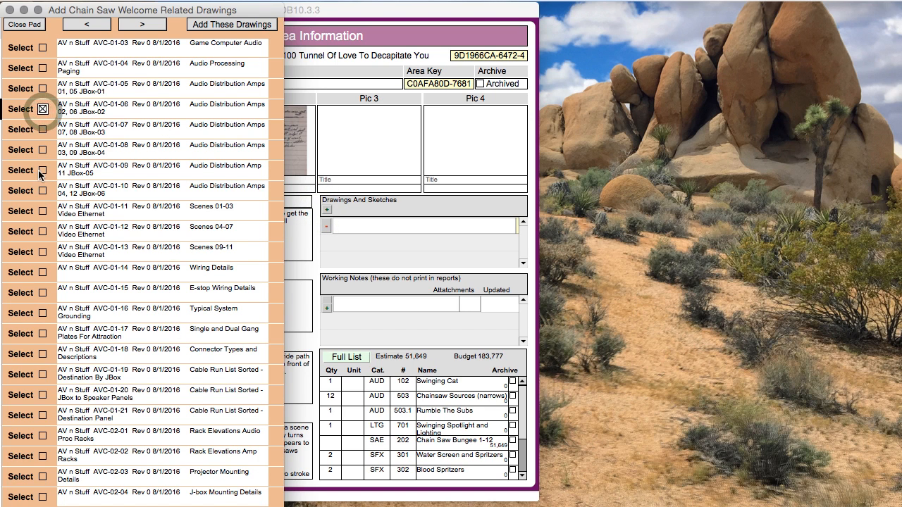
pyautogui.click(43, 171)
pyautogui.click(42, 272)
pyautogui.click(42, 252)
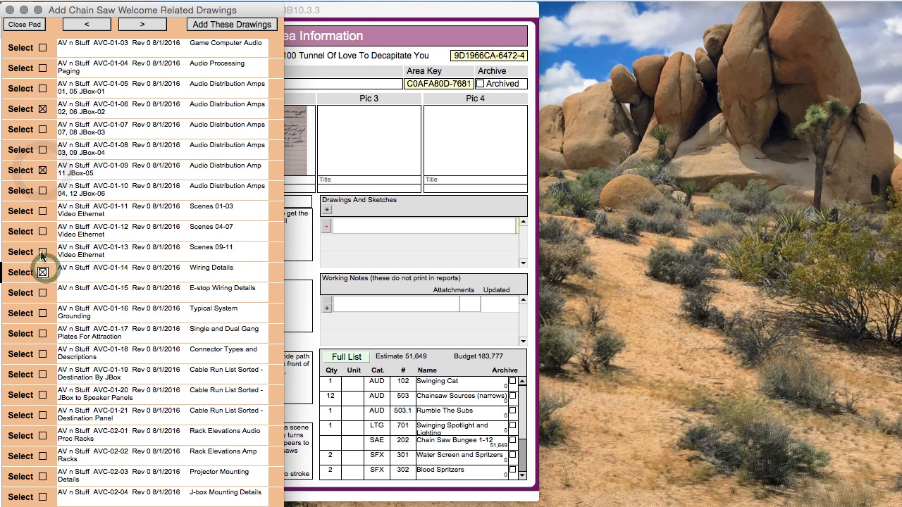
pyautogui.click(42, 353)
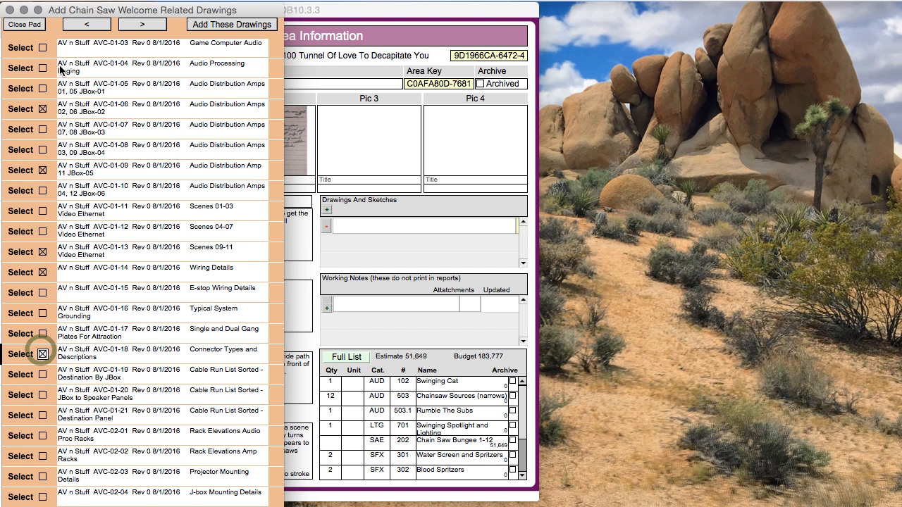
pyautogui.click(227, 25)
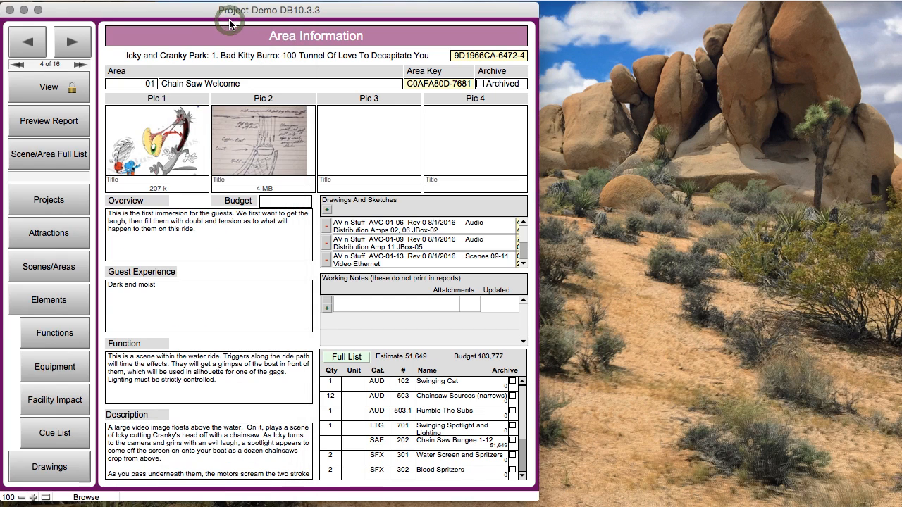
pyautogui.scroll(-3, 432, 259)
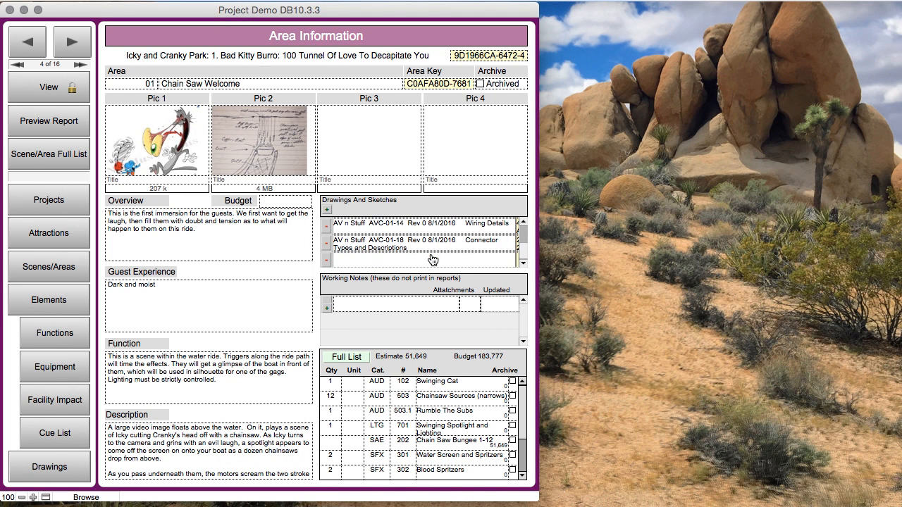
pyautogui.scroll(3, 432, 259)
pyautogui.scroll(-2, 433, 259)
pyautogui.scroll(2, 430, 224)
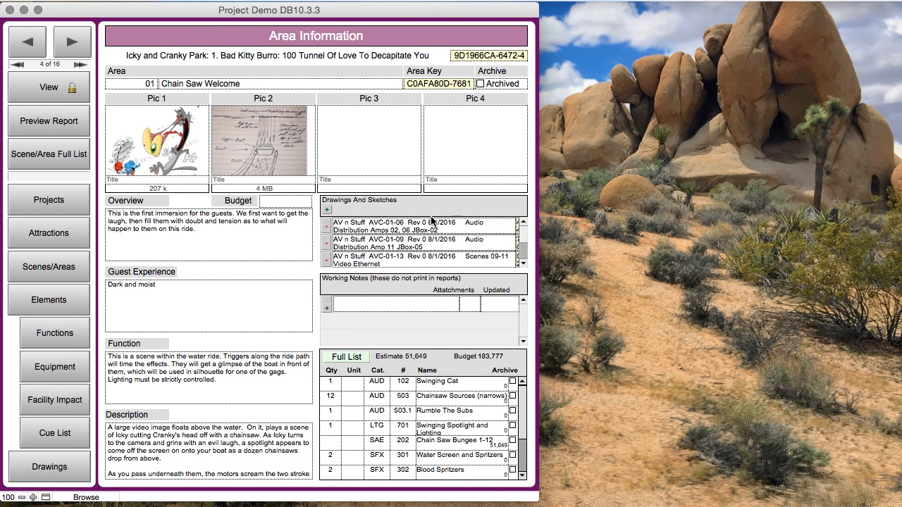